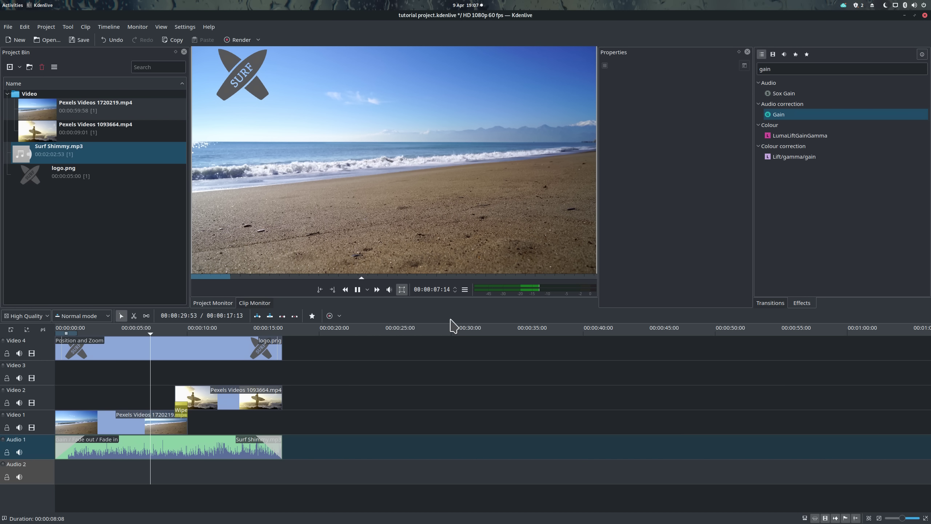
# - Play the timeline from about 6 seconds, then preview the beach, surfer and Surf Shimmy.mp3 sources
pyautogui.click(140, 332)
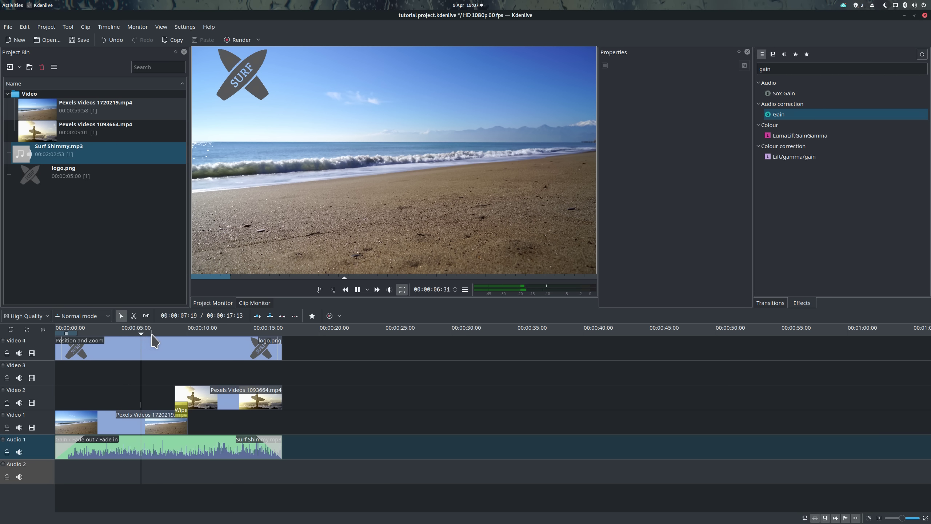
pyautogui.press('space')
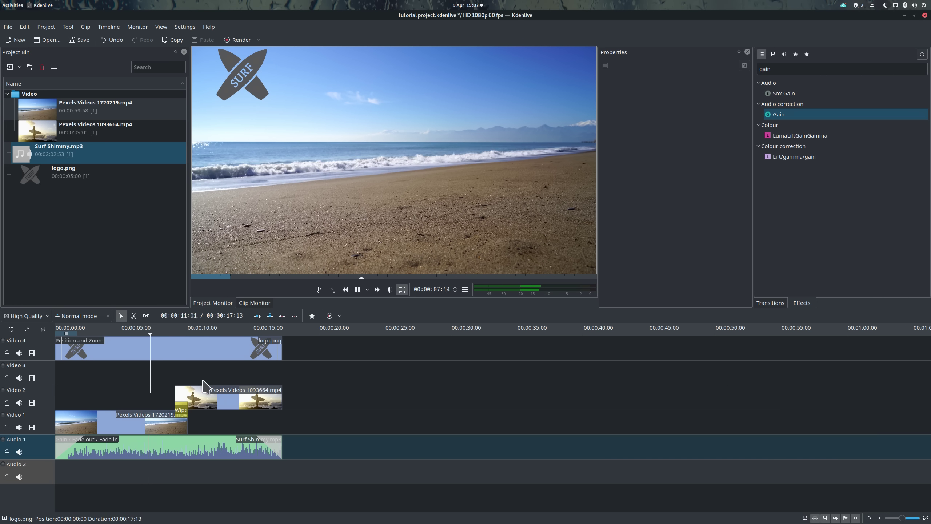
pyautogui.press('space')
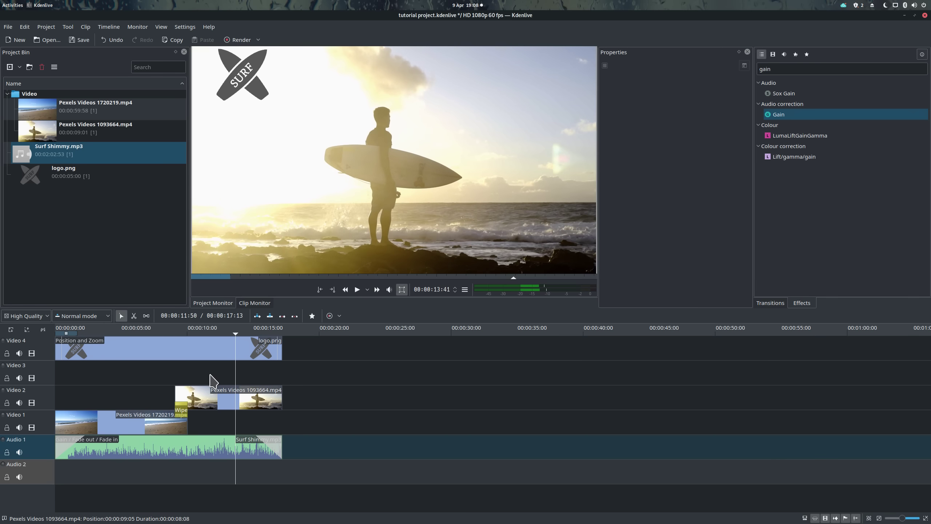
pyautogui.click(97, 112)
pyautogui.click(92, 136)
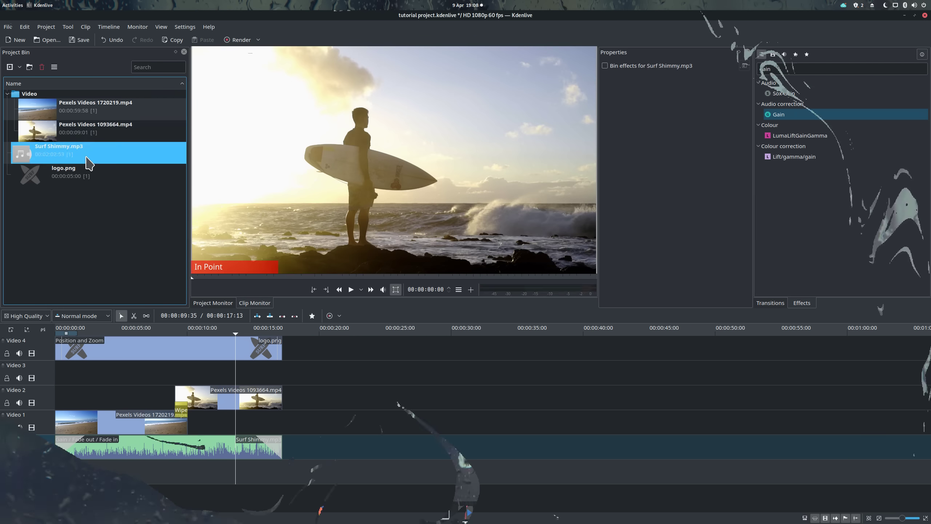
pyautogui.click(88, 159)
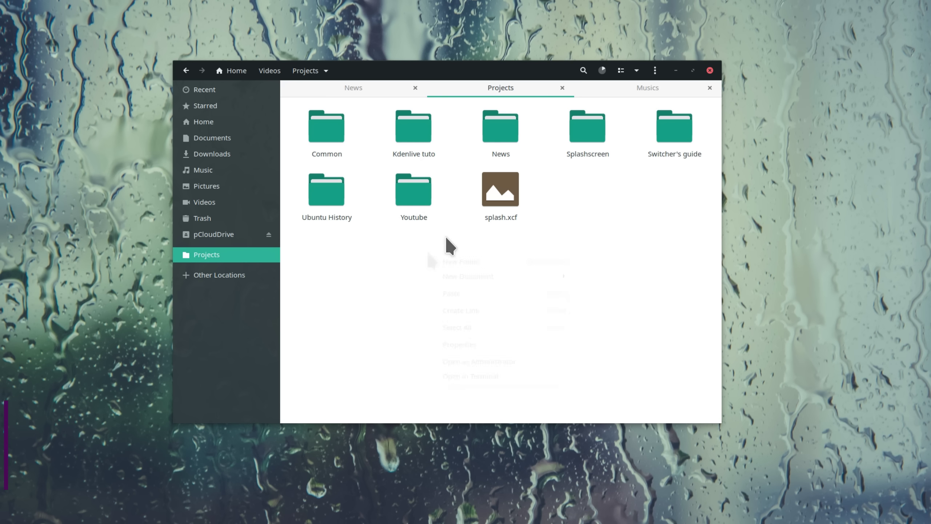
# - Create a new folder named 'Tutorial Project' in Projects
pyautogui.rightClick(430, 253)
pyautogui.click(467, 262)
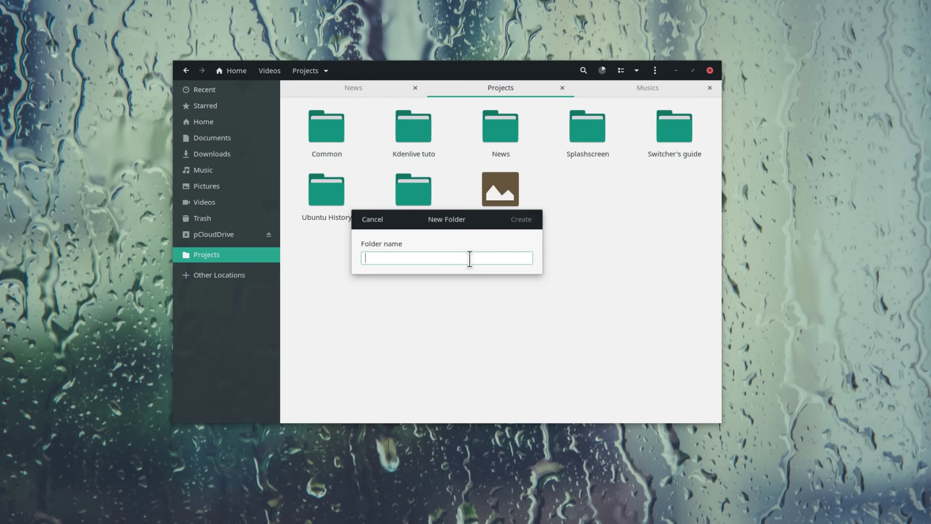
pyautogui.write('Tu')
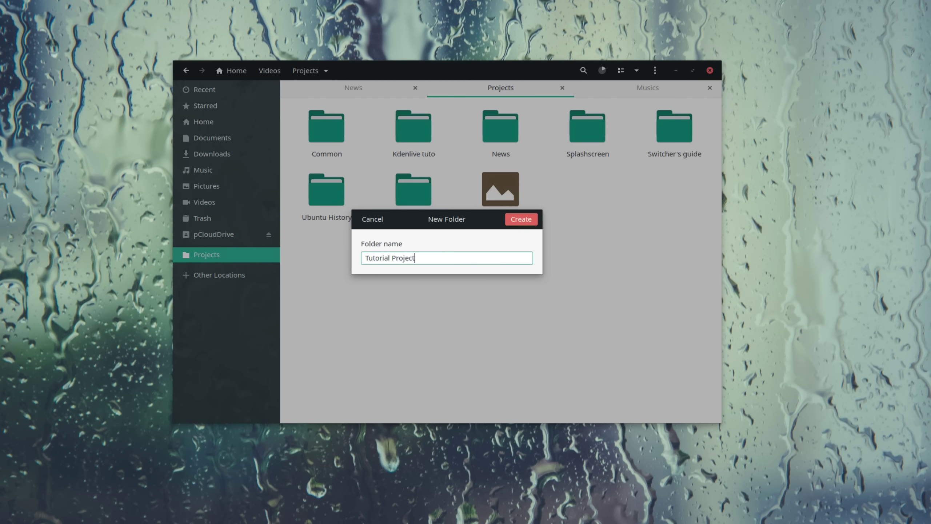
pyautogui.write('torial Project')
pyautogui.press('Return')
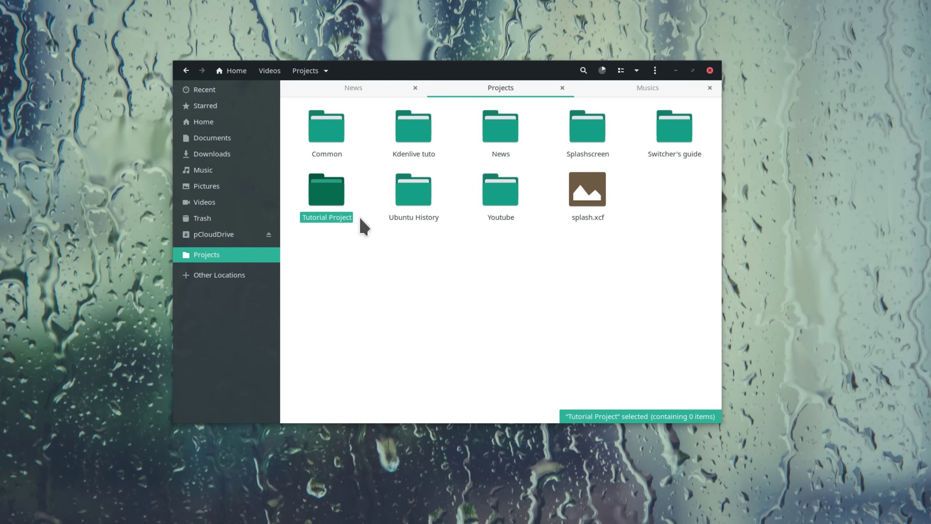
# - Inside Tutorial Project, create a 'Sources' folder and move the Audio and Video folders into it
pyautogui.doubleClick(341, 185)
pyautogui.rightClick(341, 184)
pyautogui.click(384, 198)
pyautogui.write('Sources')
pyautogui.press('Return')
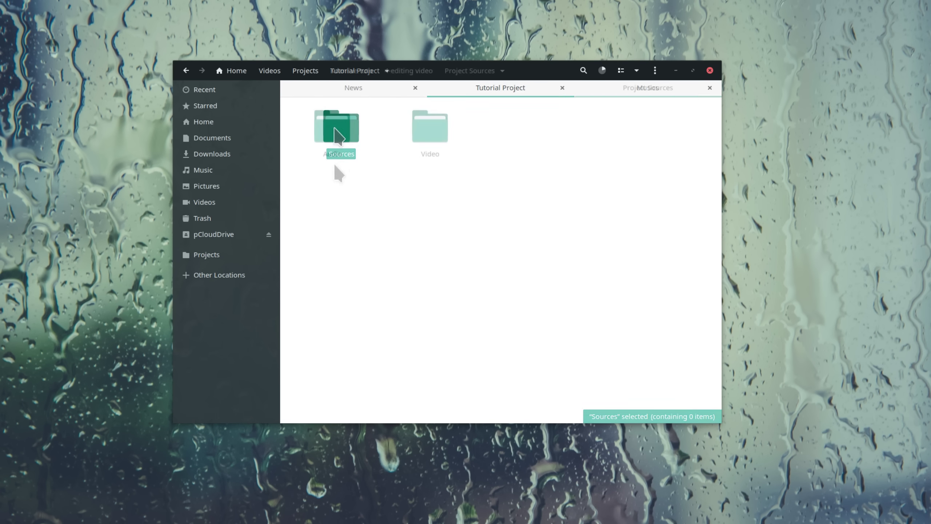
pyautogui.moveTo(319, 189); pyautogui.dragTo(494, 121)
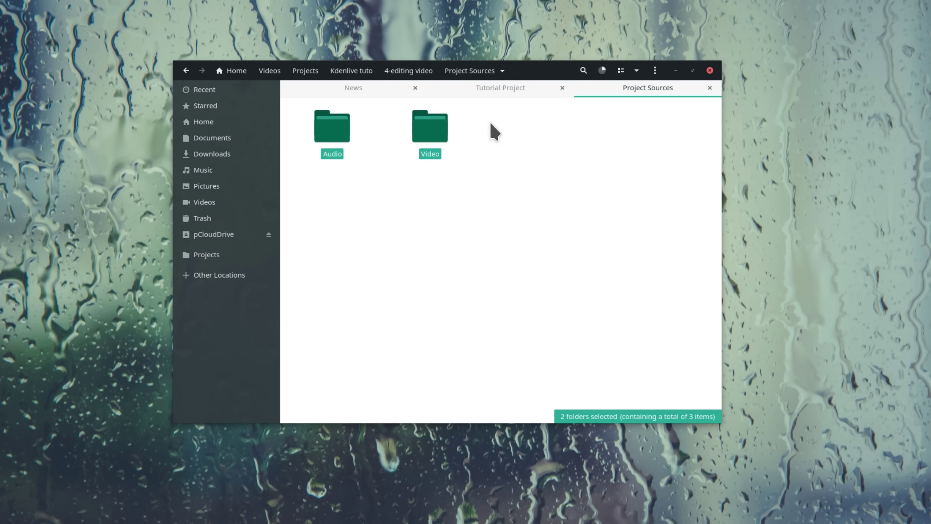
pyautogui.moveTo(430, 126); pyautogui.dragTo(388, 187)
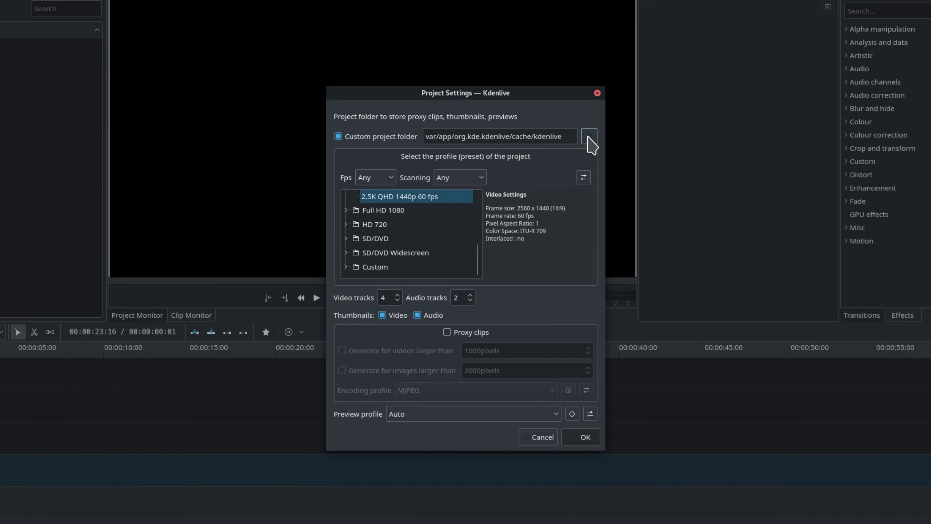
# - Set the custom project folder to Projects/Tutorial Project
pyautogui.click(589, 137)
pyautogui.click(250, 245)
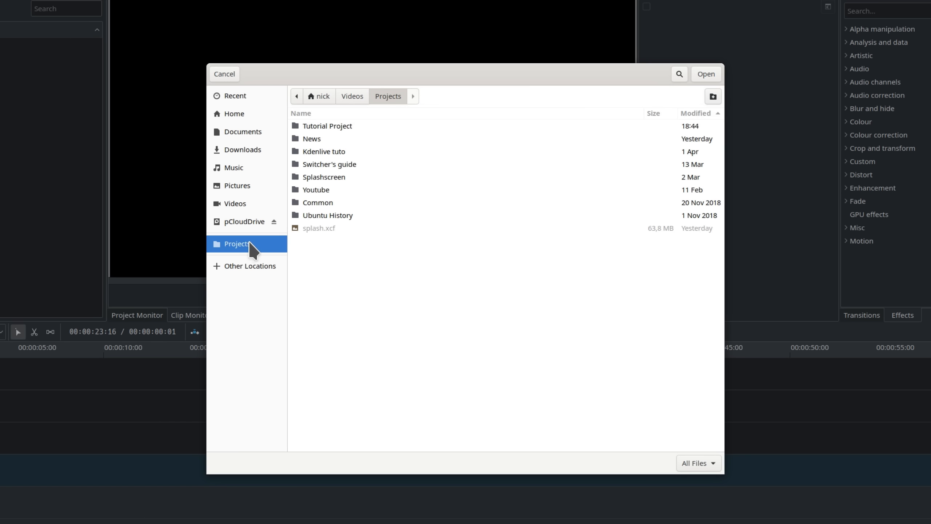
pyautogui.click(335, 153)
pyautogui.doubleClick(348, 125)
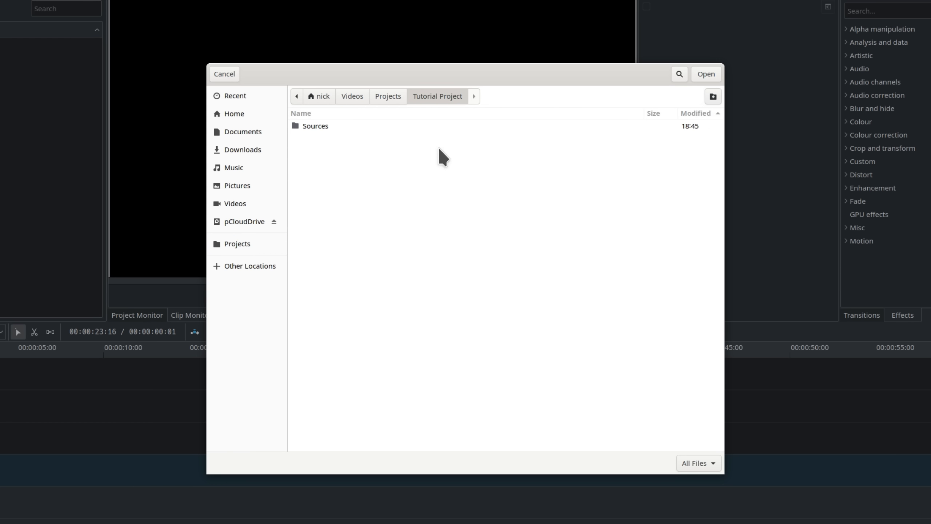
pyautogui.click(708, 75)
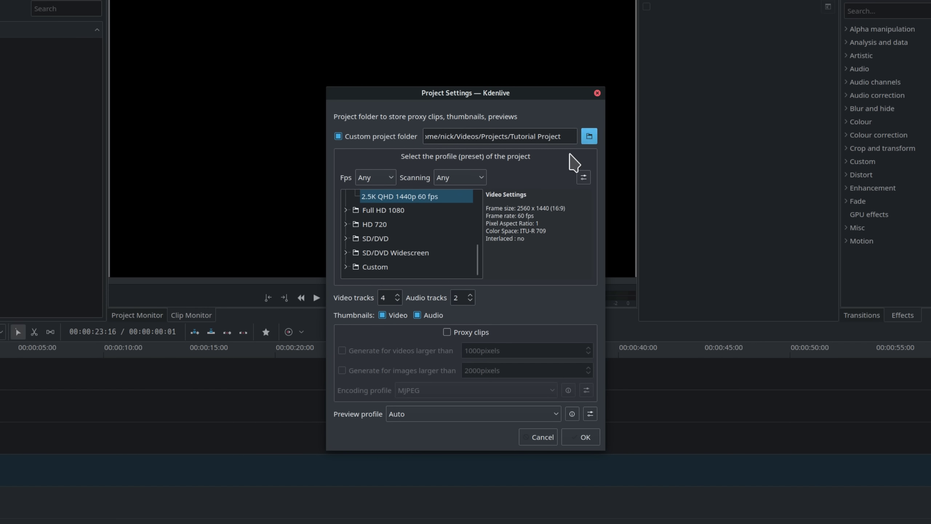
# - Choose the HD 1080p 60 fps profile from the HD 1080 group
pyautogui.scroll(2, 423, 220)
pyautogui.scroll(-2, 417, 220)
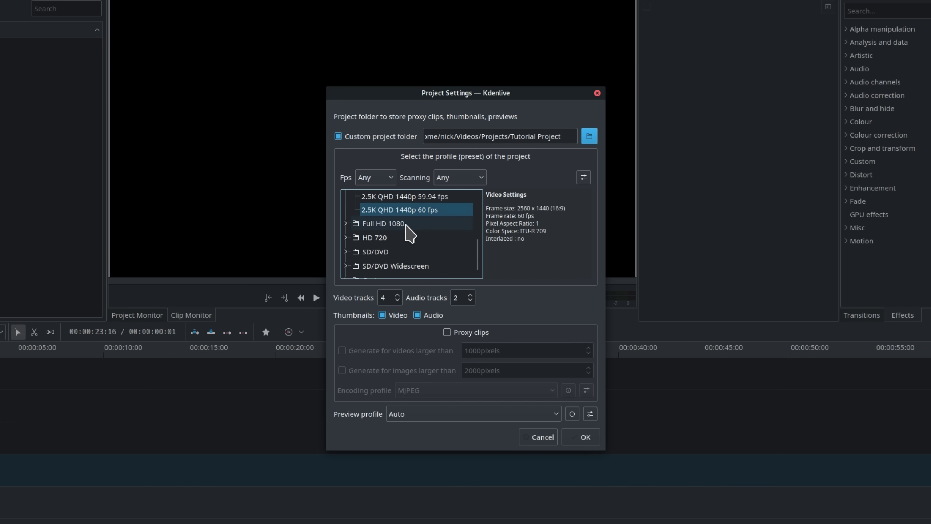
pyautogui.doubleClick(405, 224)
pyautogui.scroll(-2, 407, 231)
pyautogui.click(421, 250)
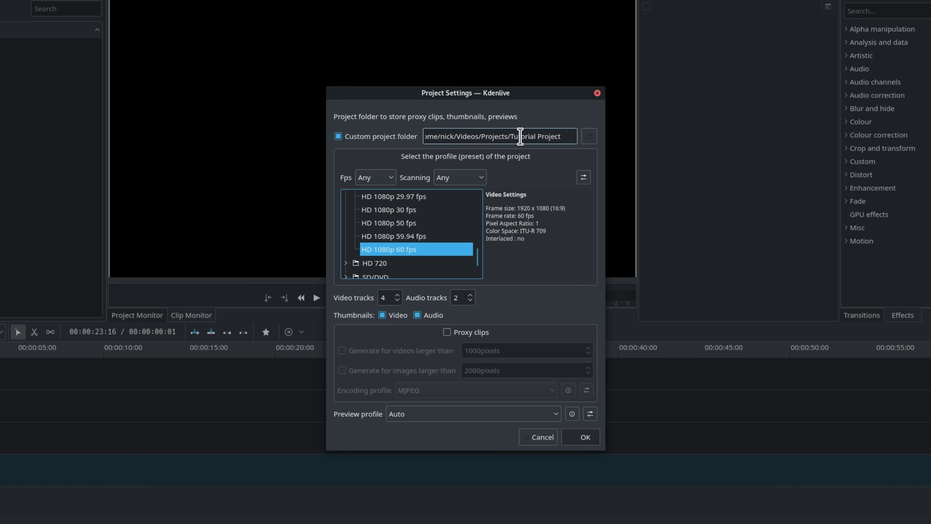
pyautogui.click(585, 436)
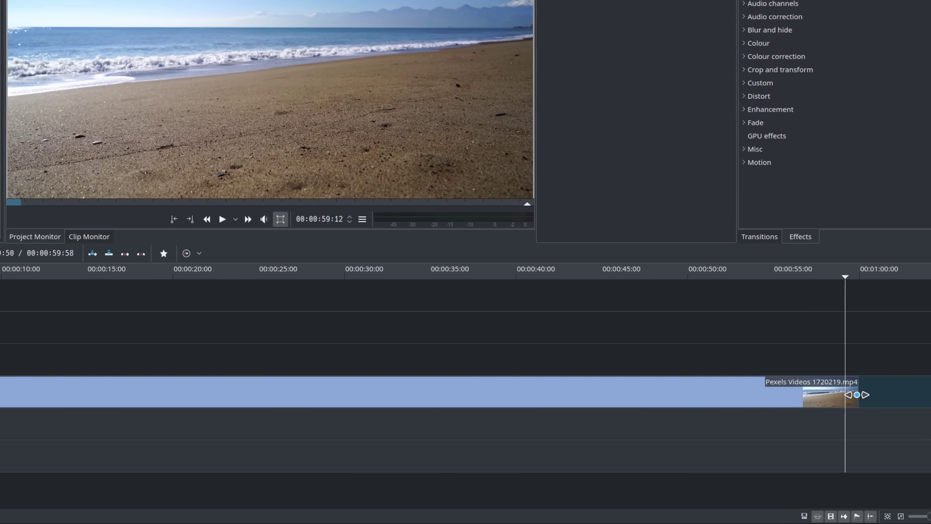
# - After undoing a trial trim, cut the beach clip on Video 1 at the 10-second mark
pyautogui.click(788, 394)
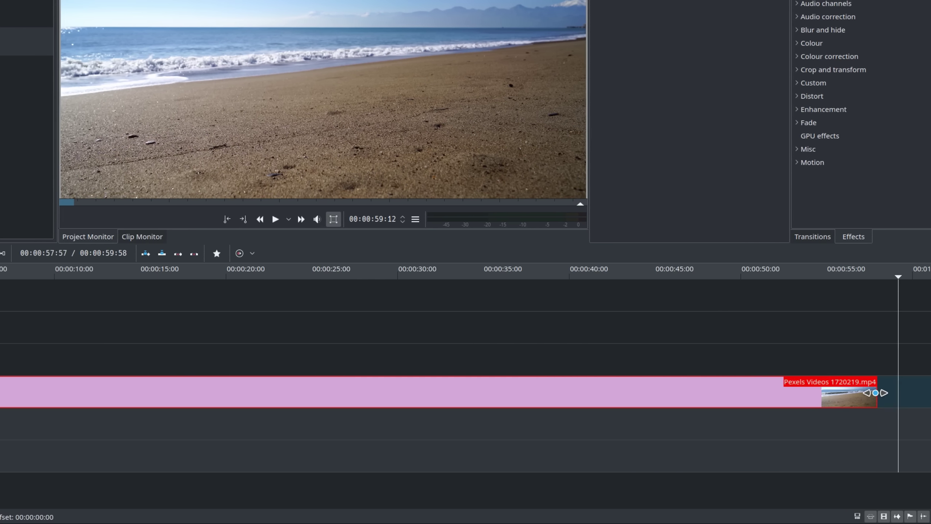
pyautogui.moveTo(875, 393); pyautogui.dragTo(161, 371)
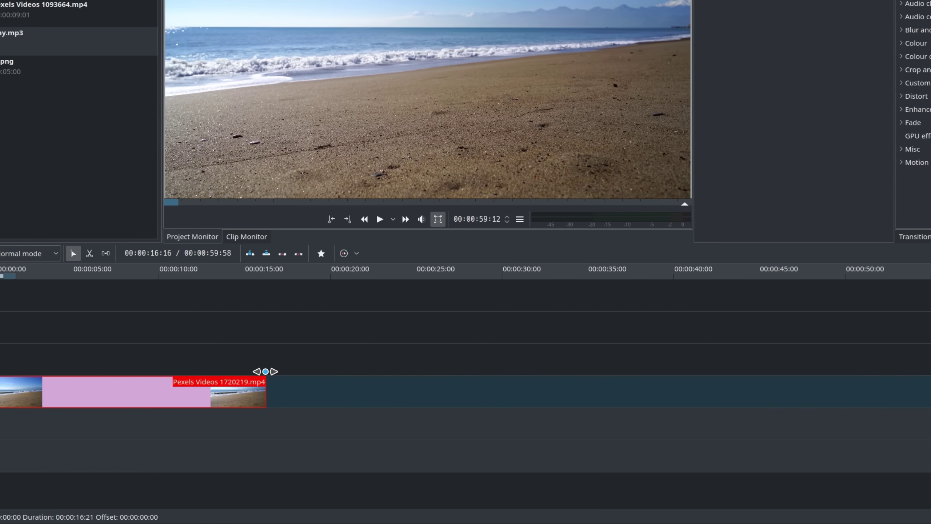
pyautogui.moveTo(266, 371); pyautogui.dragTo(235, 374)
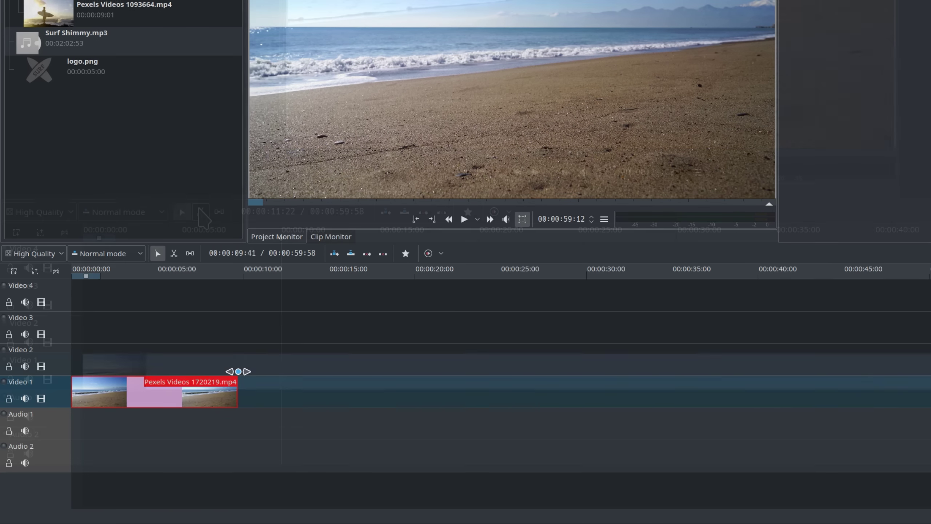
pyautogui.hotkey('ctrl', 'z')
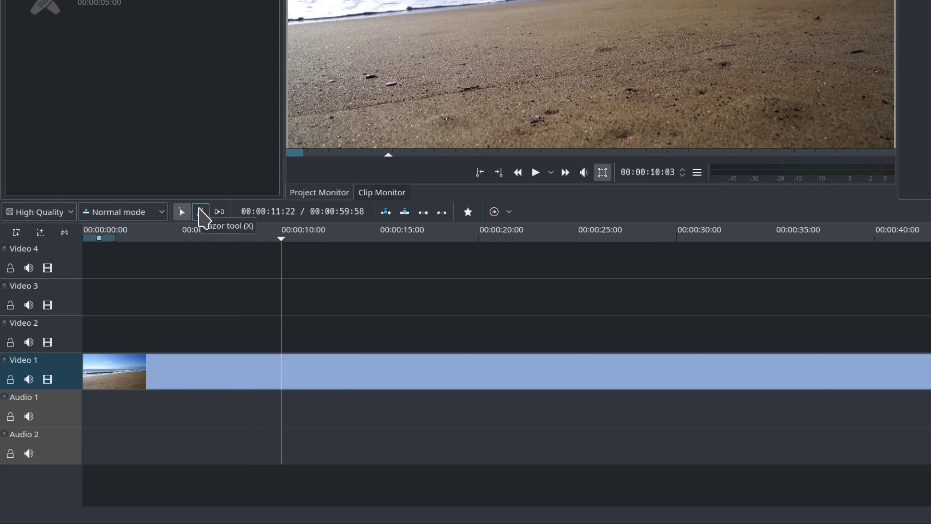
pyautogui.press('x')
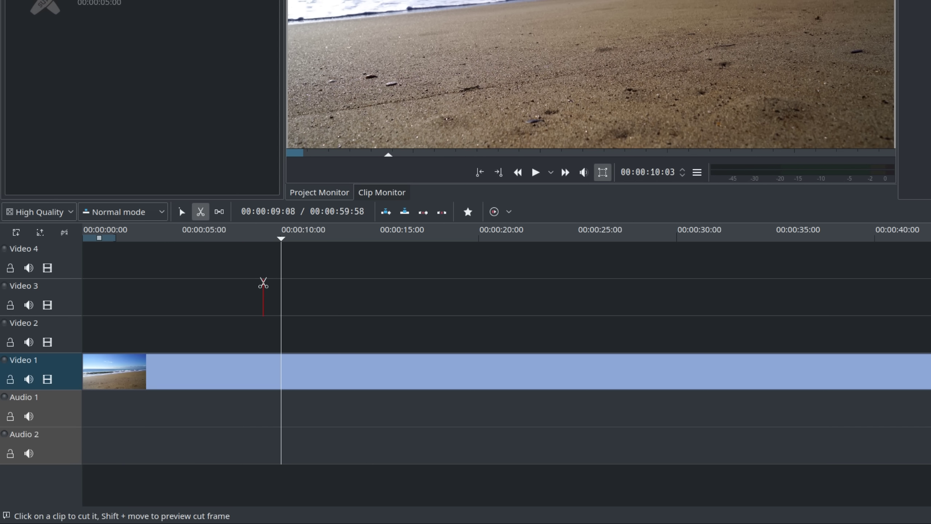
pyautogui.click(281, 361)
# - Delete the beach clip's remainder and add the surfer clip to the timeline after it
pyautogui.press('s')
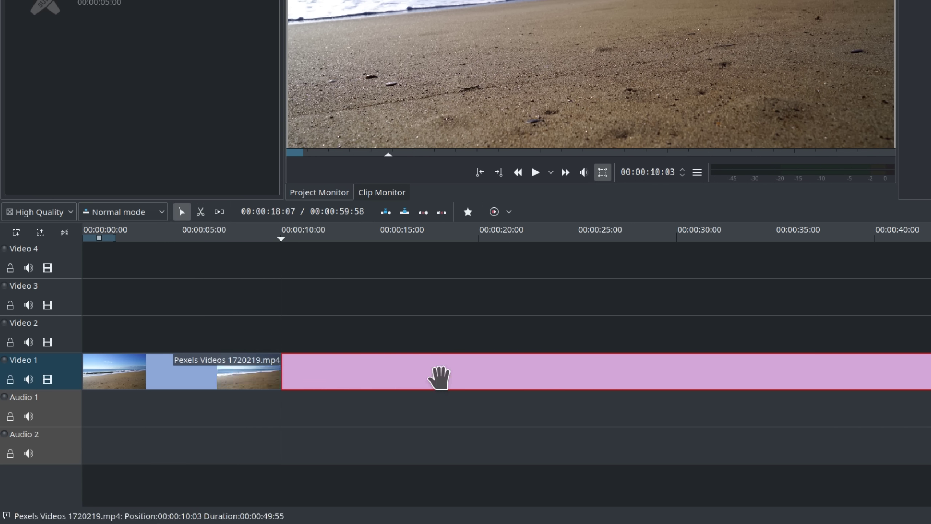
pyautogui.press('Delete')
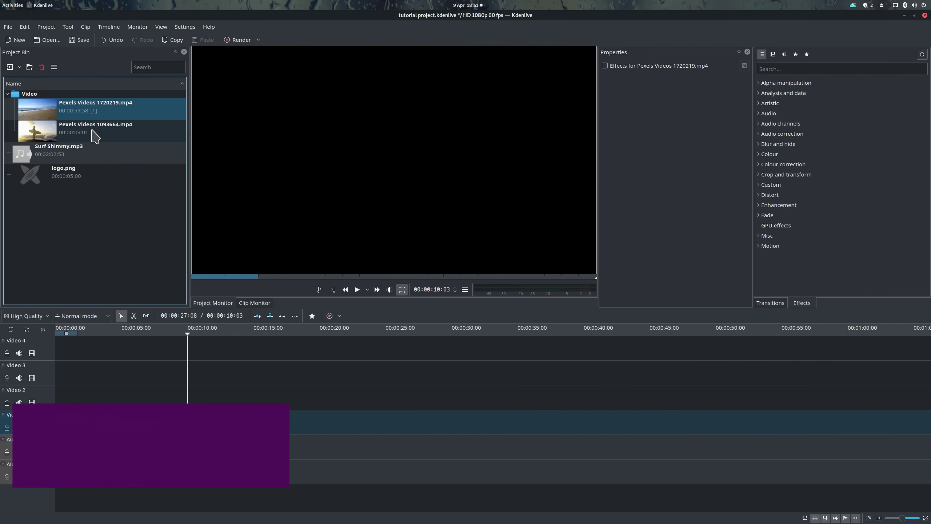
pyautogui.click(94, 130)
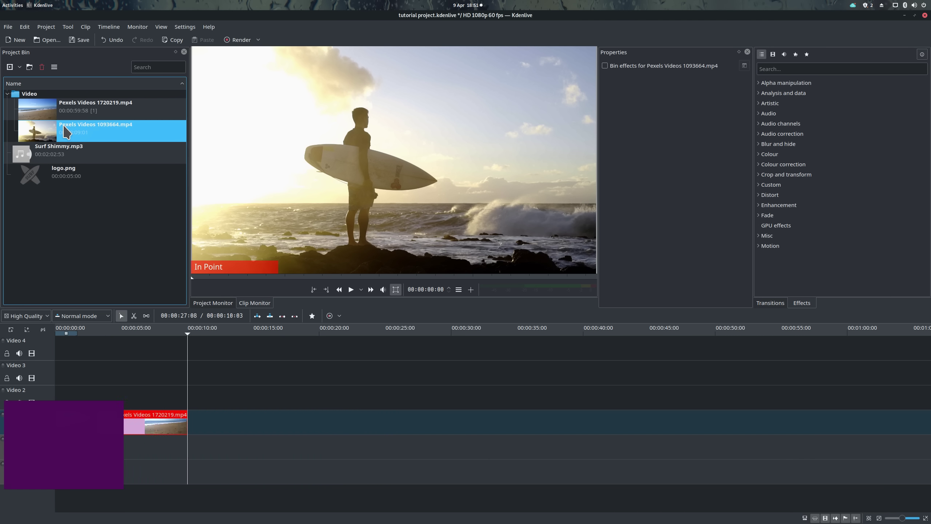
pyautogui.moveTo(89, 125); pyautogui.dragTo(184, 398)
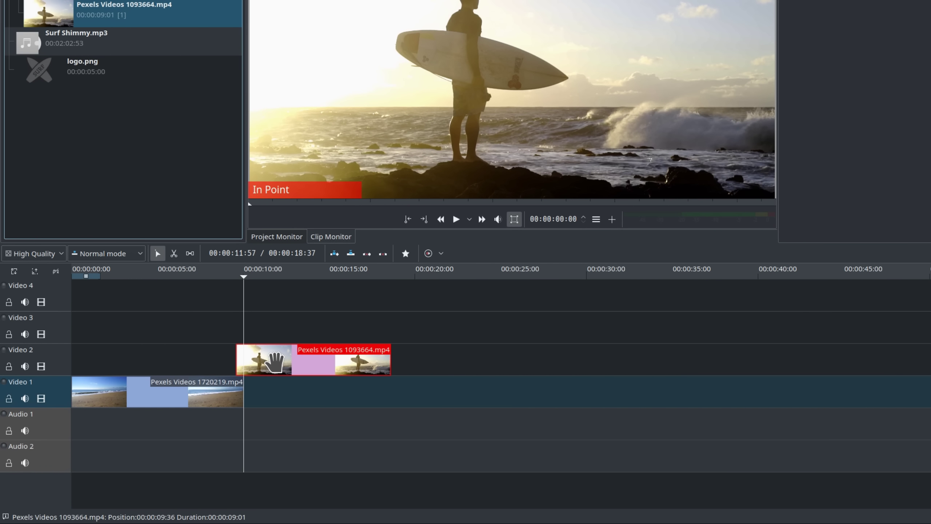
pyautogui.moveTo(275, 362); pyautogui.dragTo(265, 395)
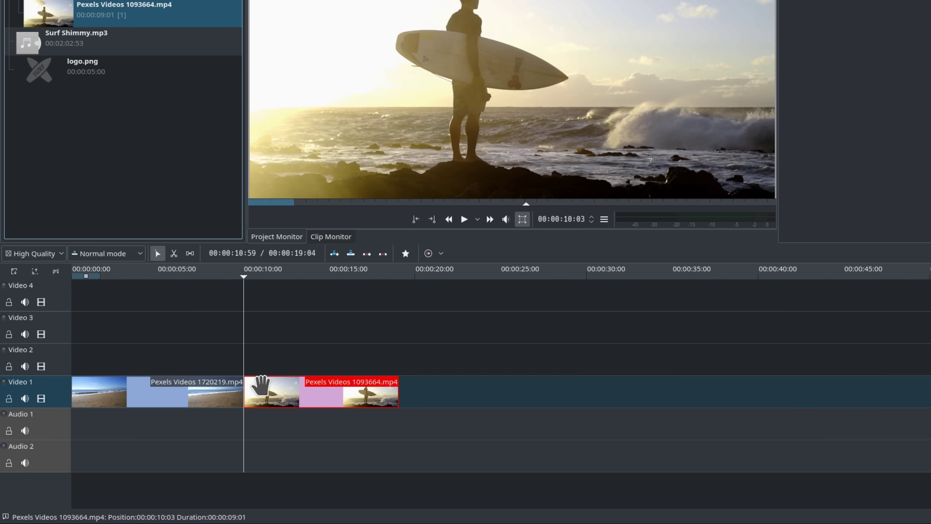
# - Split the surfer clip at the 10-second mark and delete its short opening piece
pyautogui.moveTo(240, 279)
pyautogui.mouseDown()
pyautogui.moveTo(260, 280)
pyautogui.moveTo(235, 277)
pyautogui.mouseUp()
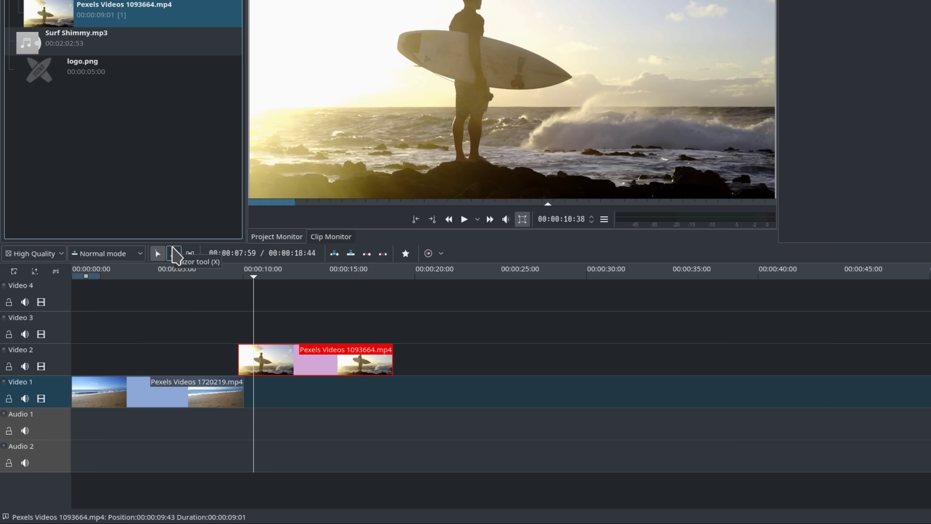
pyautogui.press('x')
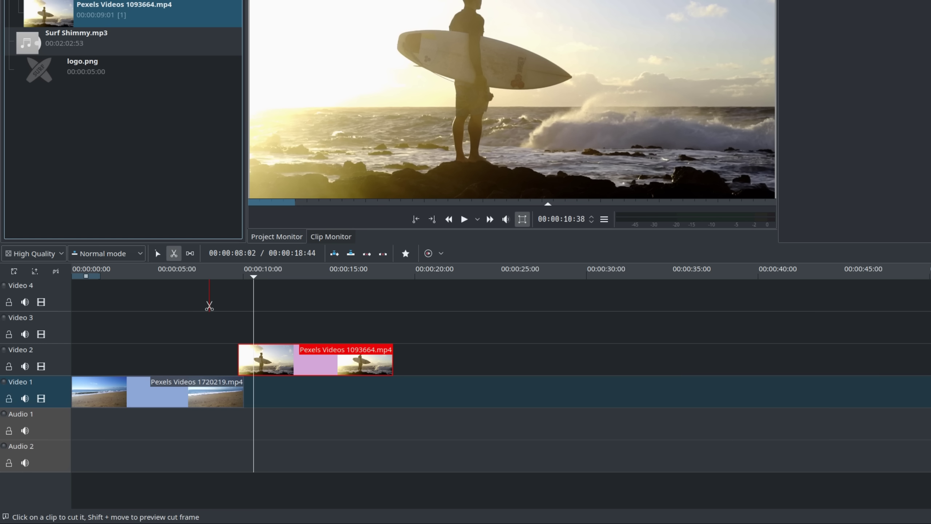
pyautogui.click(252, 357)
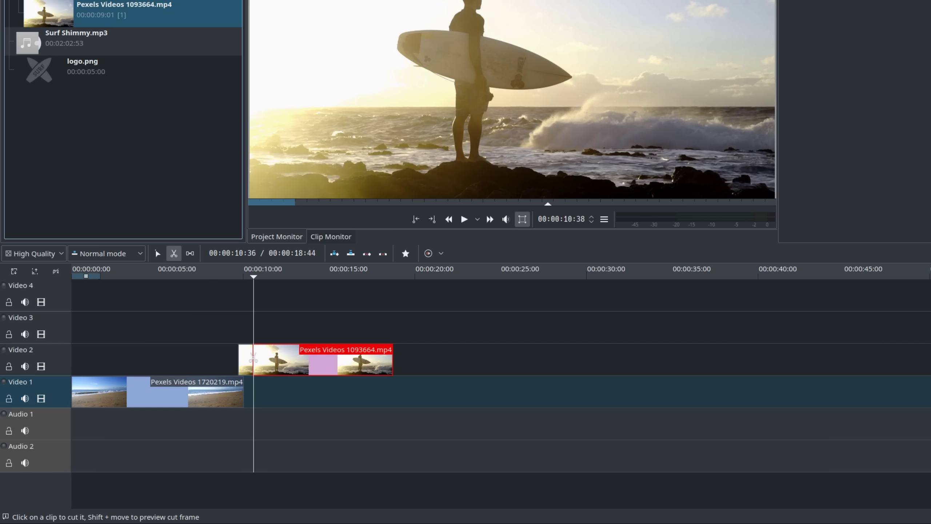
pyautogui.press('s')
pyautogui.click(244, 361)
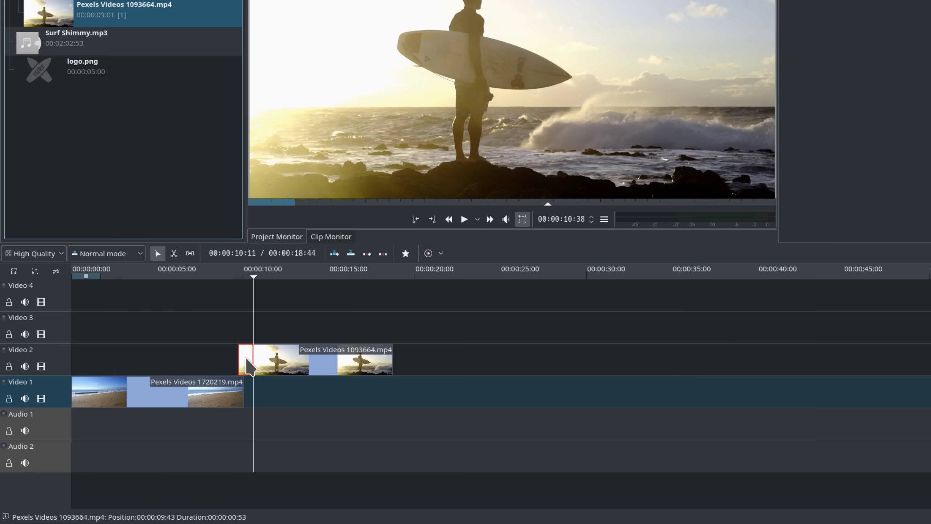
pyautogui.rightClick(245, 361)
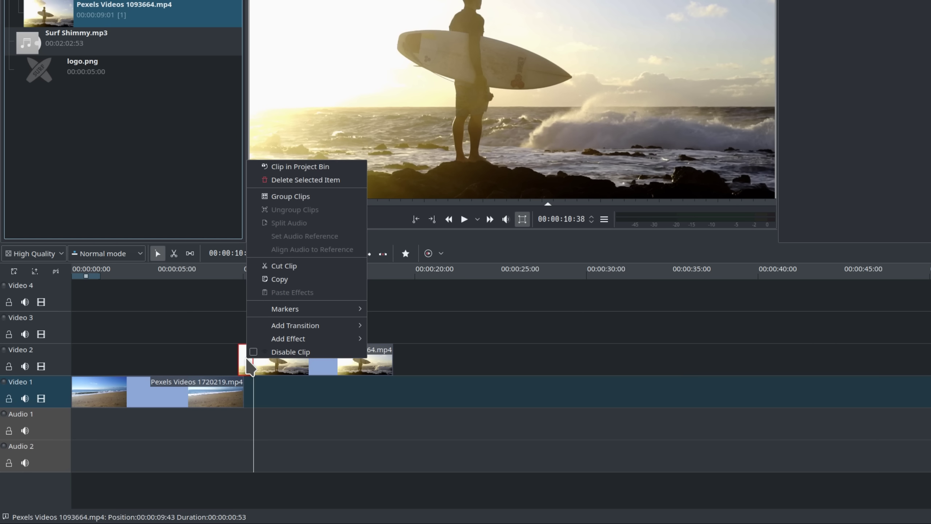
pyautogui.click(290, 180)
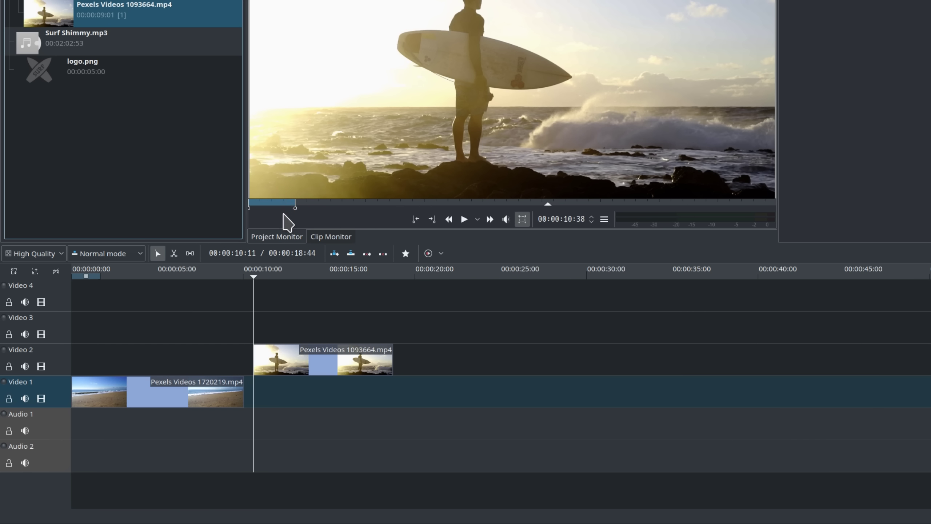
pyautogui.click(158, 254)
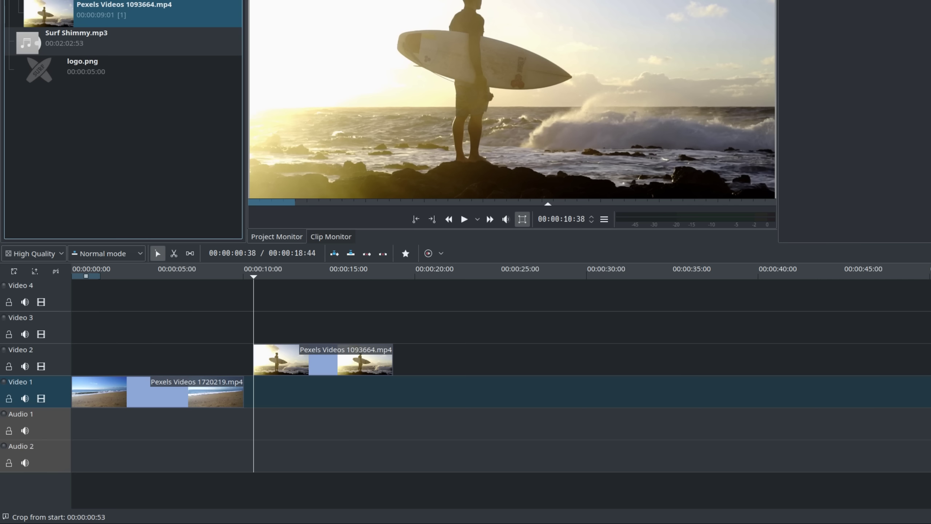
# - Slide the surfer clip over the beach clip's end, add a Dissolve, and preview it
pyautogui.click(296, 355)
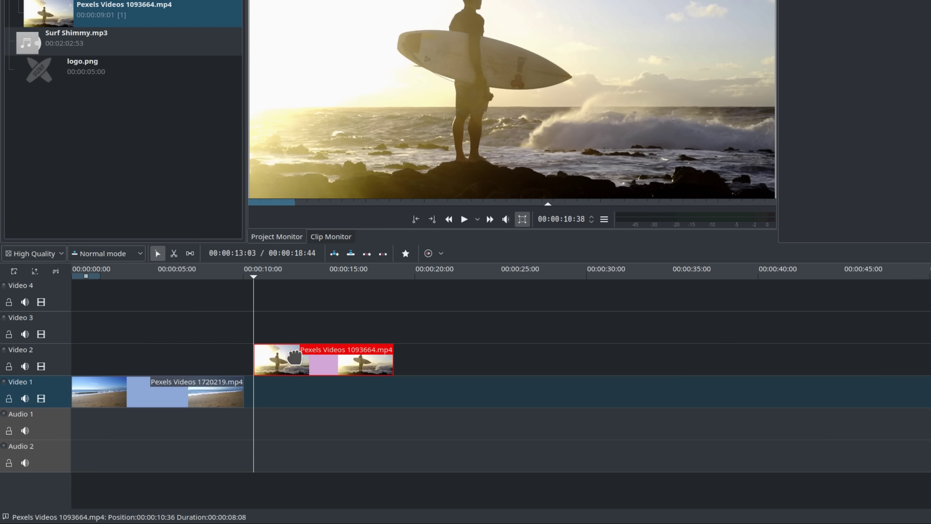
pyautogui.moveTo(294, 356); pyautogui.dragTo(231, 357)
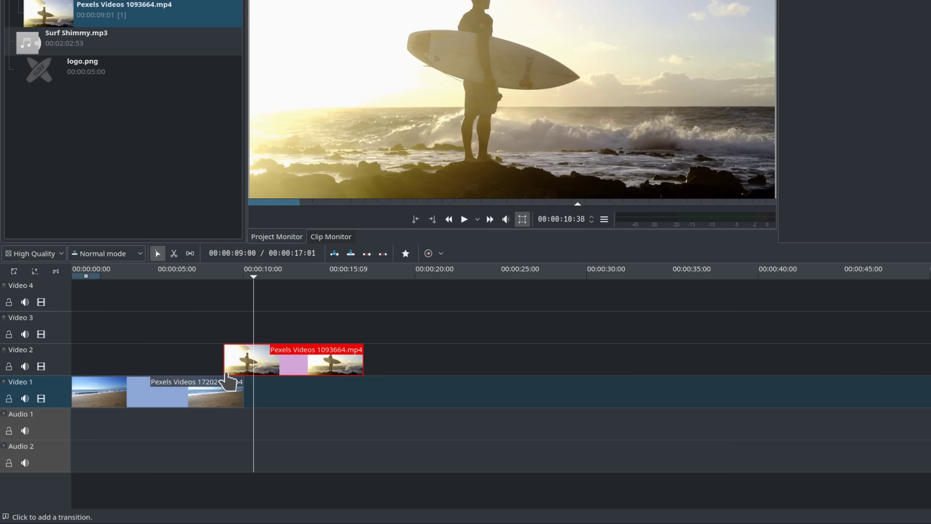
pyautogui.click(228, 382)
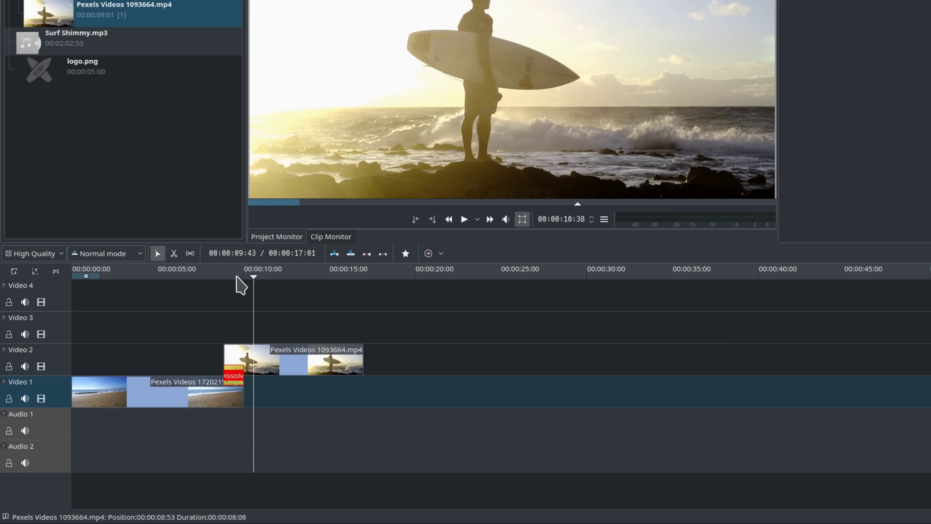
pyautogui.click(220, 276)
pyautogui.press('space')
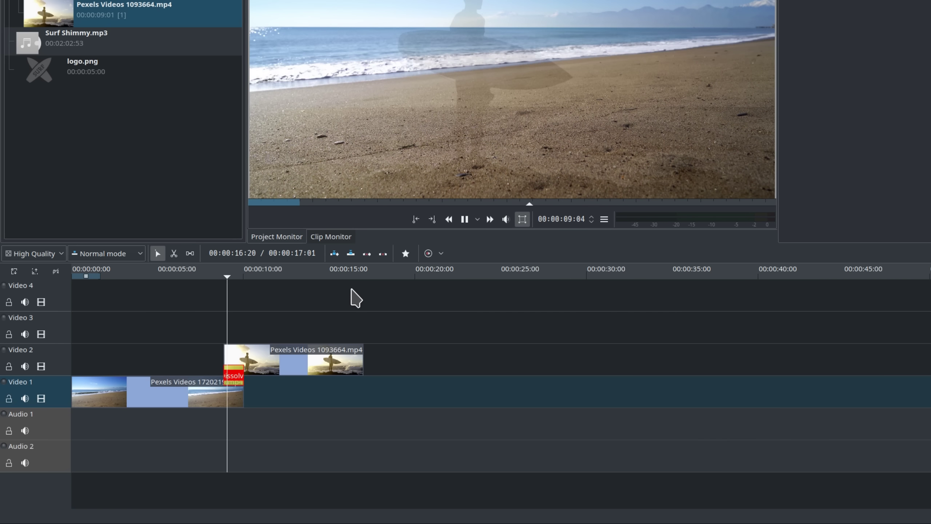
pyautogui.press('space')
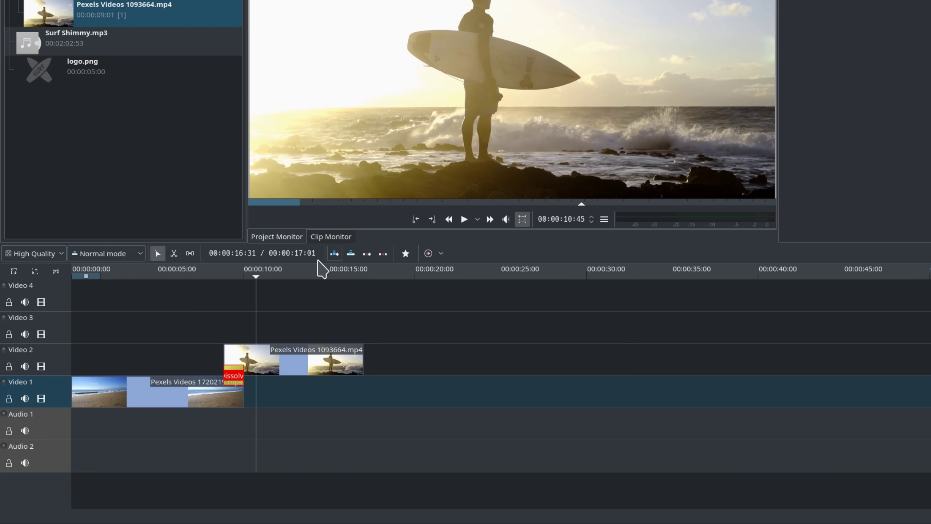
# - Lengthen the overlap by sliding the surfer clip further left, preview, and select the Dissolve
pyautogui.moveTo(253, 357); pyautogui.dragTo(222, 356)
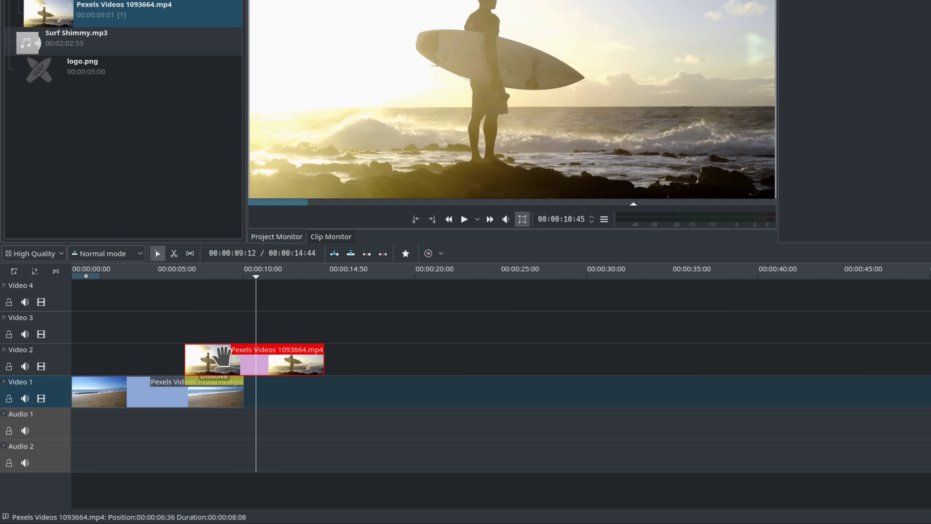
pyautogui.click(180, 279)
pyautogui.press('space')
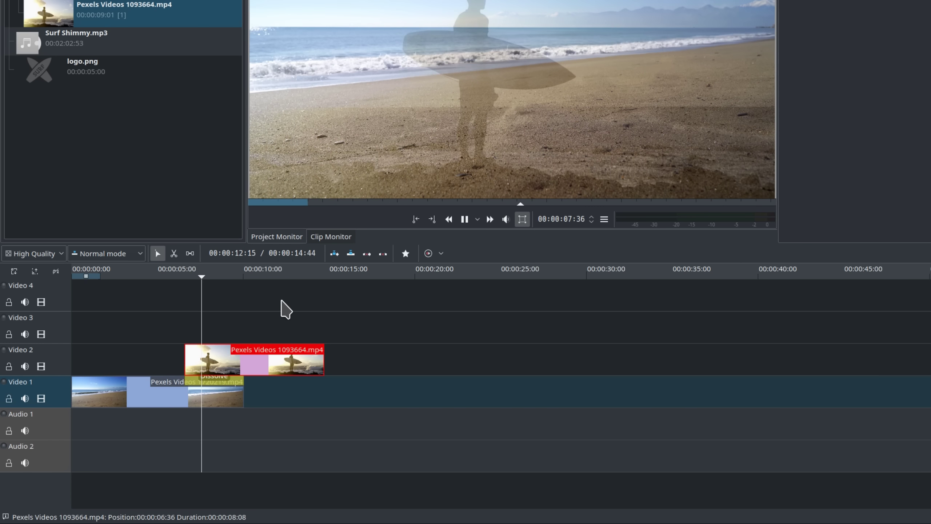
pyautogui.click(465, 219)
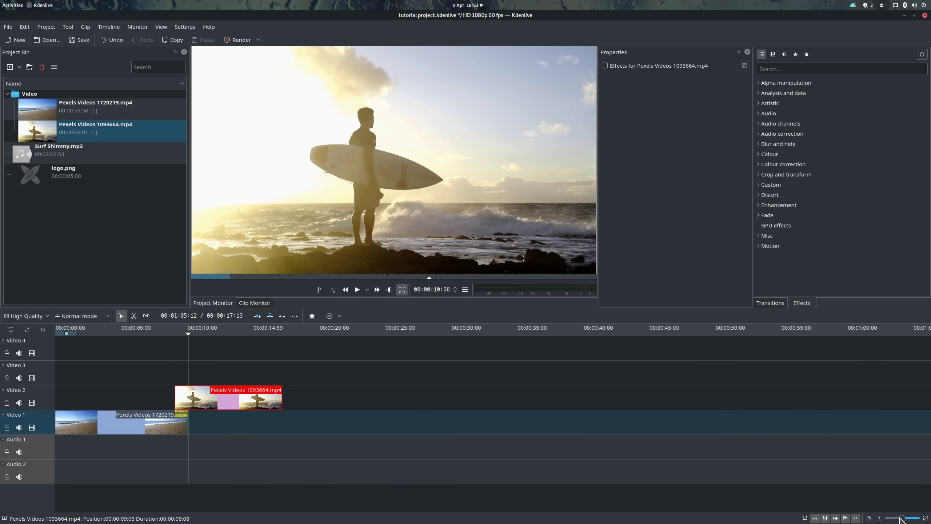
pyautogui.moveTo(901, 519); pyautogui.dragTo(908, 518)
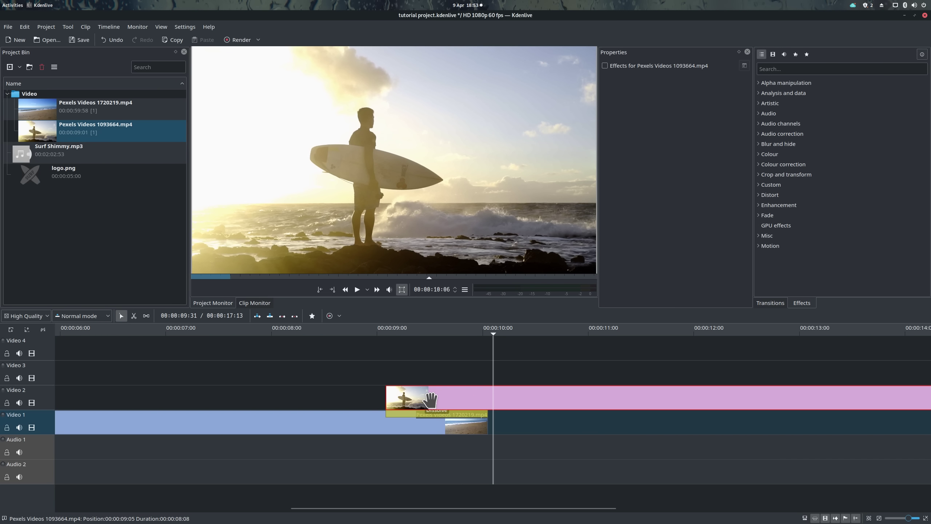
pyautogui.click(431, 414)
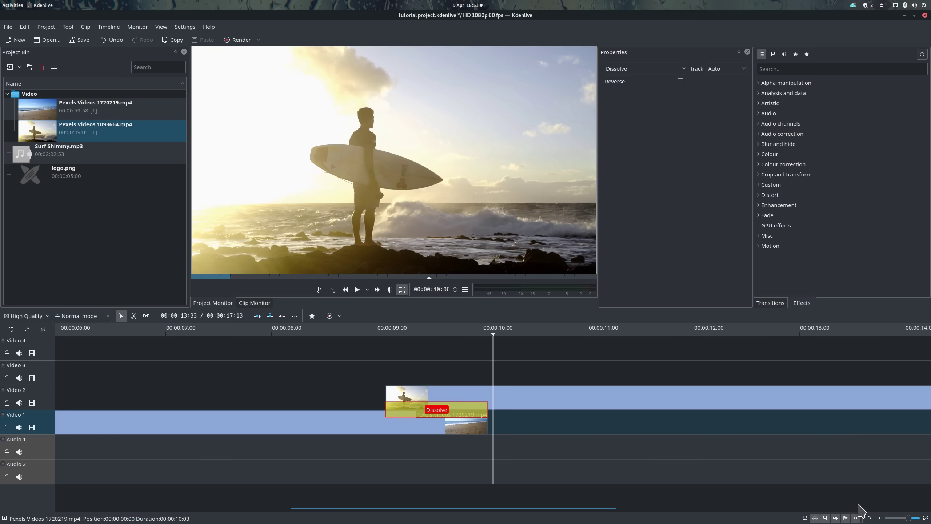
pyautogui.moveTo(905, 519); pyautogui.dragTo(901, 519)
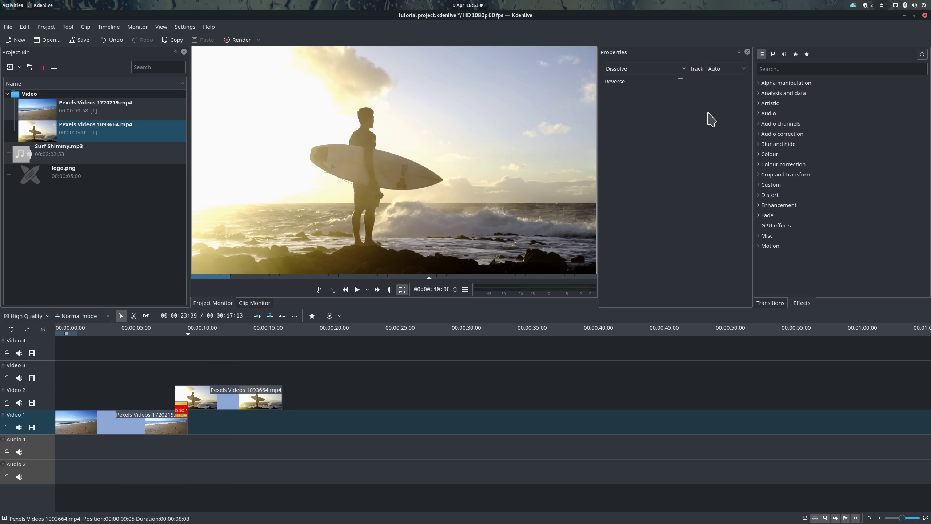
# - Change the transition type to Wipe, keep the linear_x.pgm method, and play to preview
pyautogui.click(645, 70)
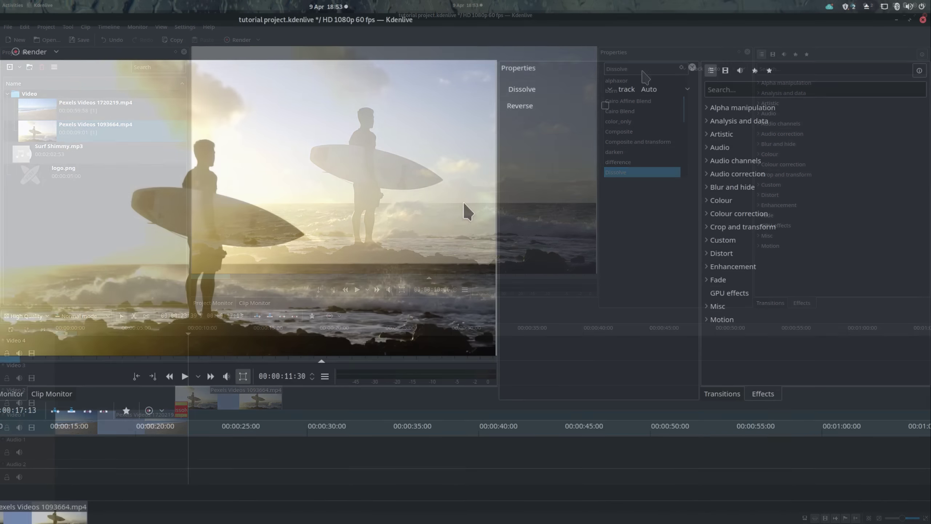
pyautogui.click(652, 73)
pyautogui.click(570, 89)
pyautogui.scroll(-8, 572, 162)
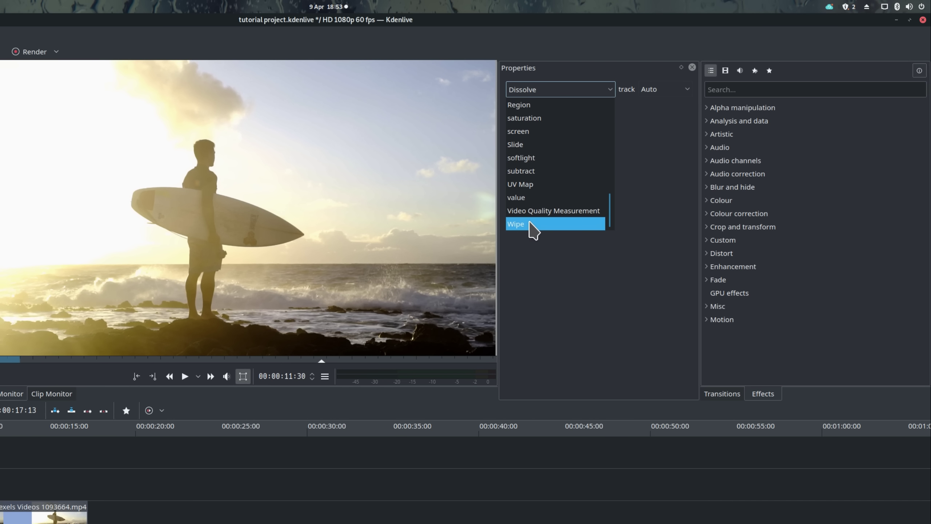
pyautogui.press('Escape')
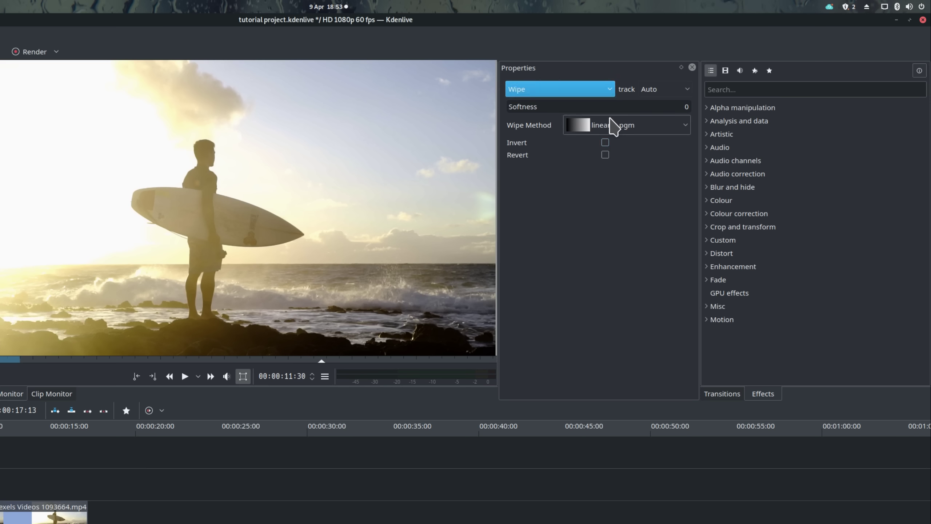
pyautogui.press('w')
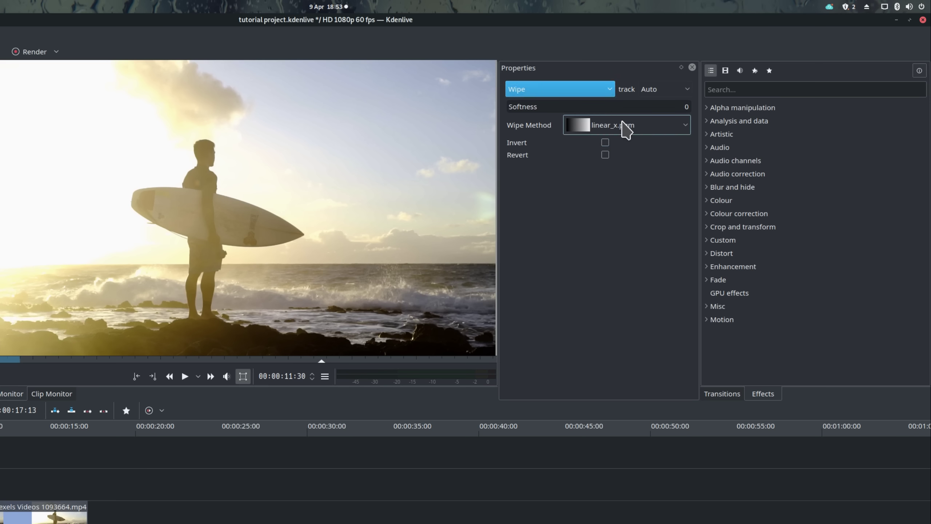
pyautogui.click(626, 129)
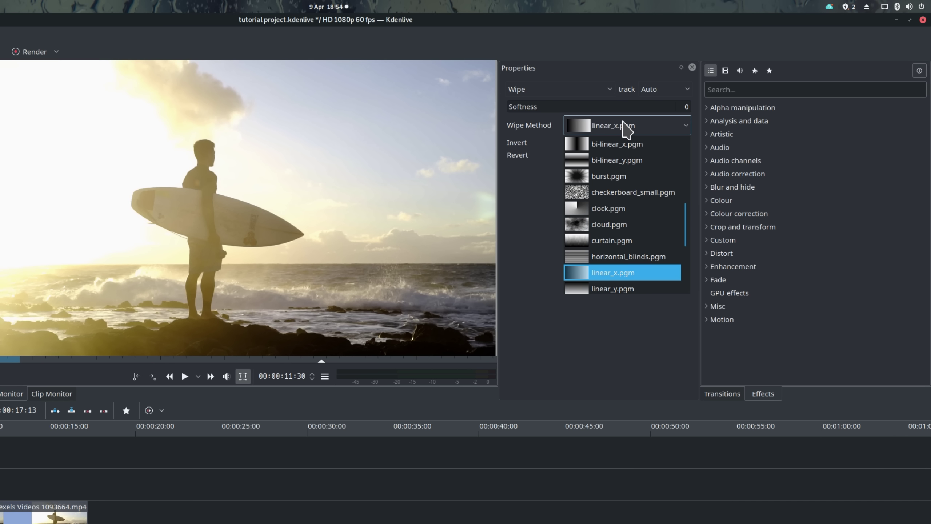
pyautogui.click(626, 128)
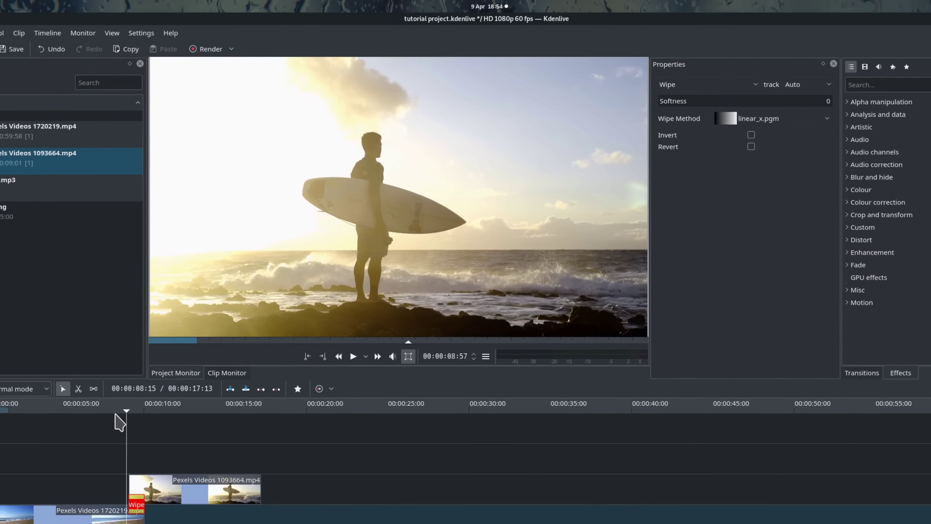
pyautogui.press('space')
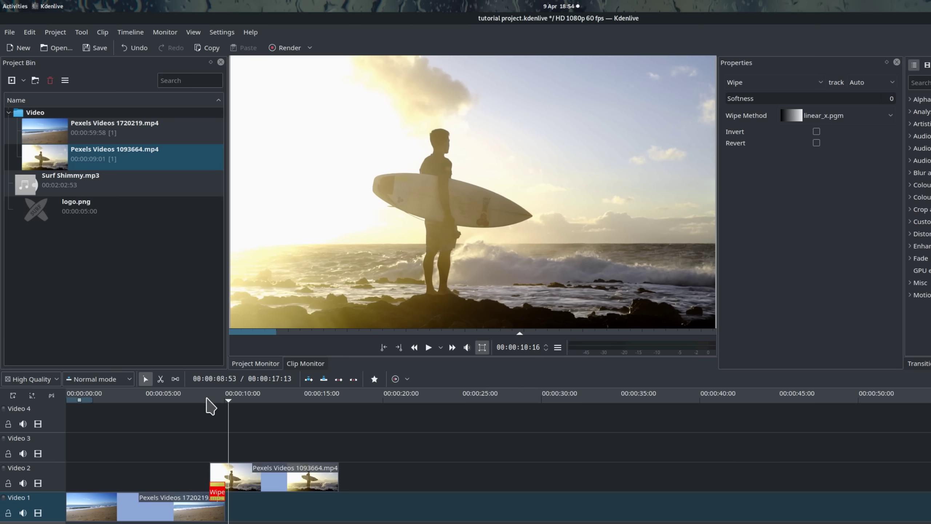
# - Set the wipe method to spiral.pgm and preview it from just before the transition
pyautogui.click(843, 116)
pyautogui.scroll(-3, 850, 215)
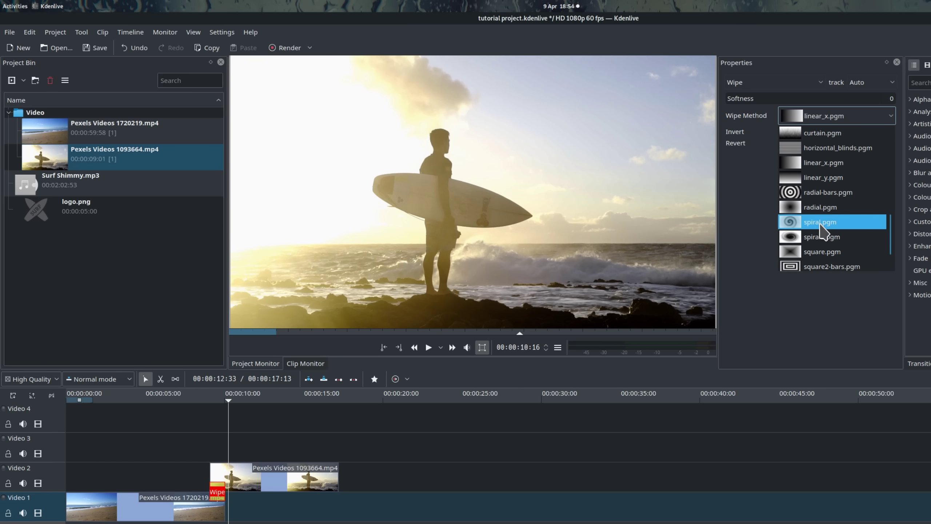
pyautogui.click(823, 223)
pyautogui.click(205, 401)
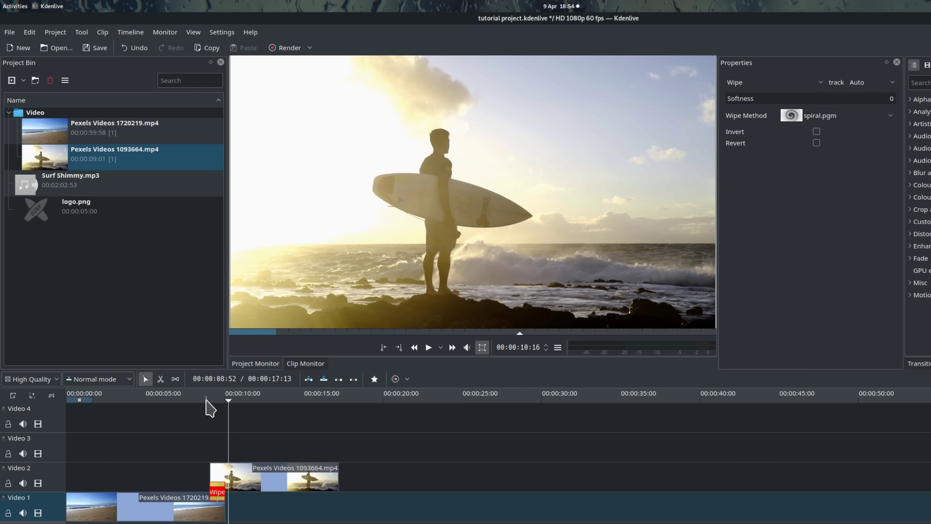
pyautogui.press('space')
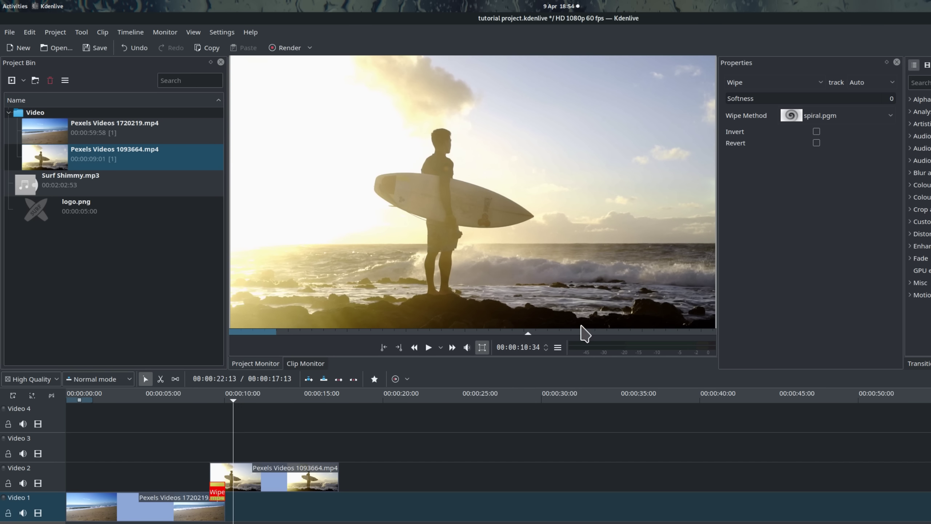
# - Try the square2-bars.pgm wipe pattern and preview it
pyautogui.click(808, 110)
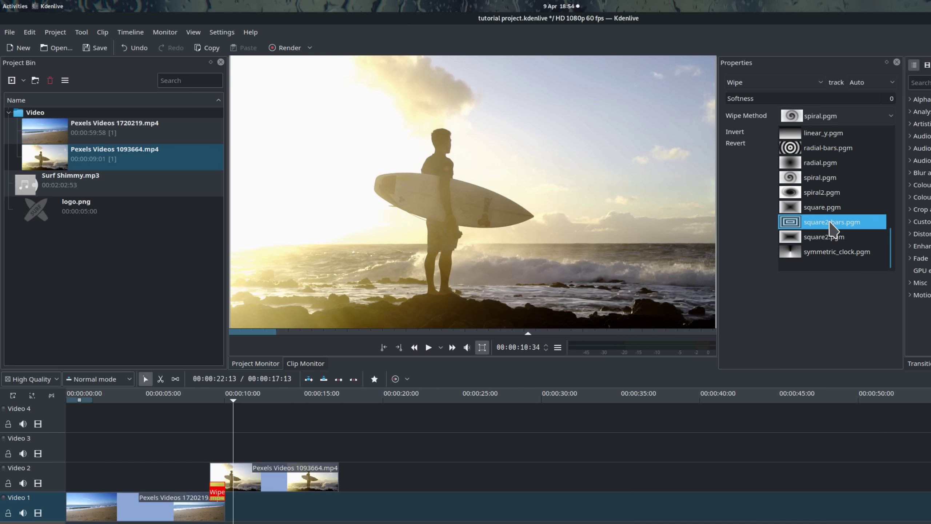
pyautogui.click(831, 220)
pyautogui.click(201, 397)
pyautogui.press('space')
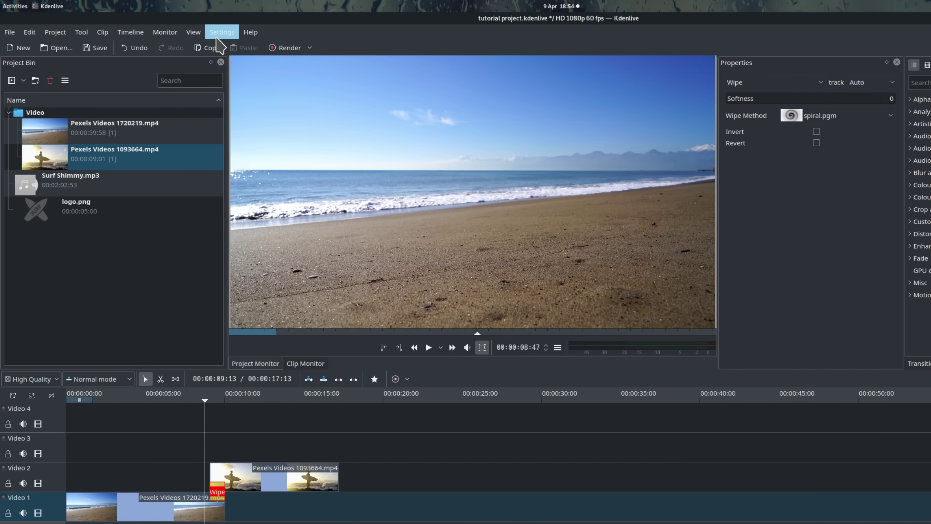
# - Browse the downloadable wipe patterns via Settings > Download New Wipes
pyautogui.click(221, 32)
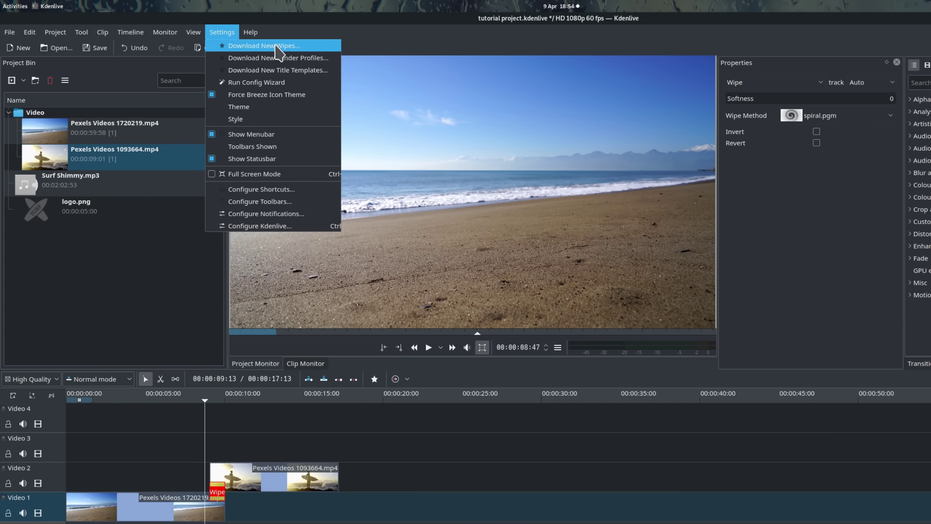
pyautogui.click(294, 55)
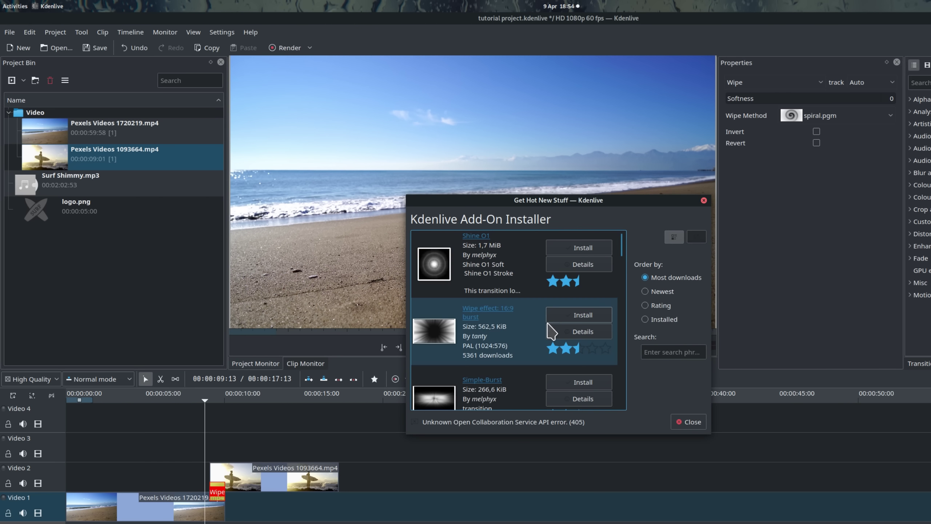
pyautogui.moveTo(627, 242); pyautogui.dragTo(625, 284)
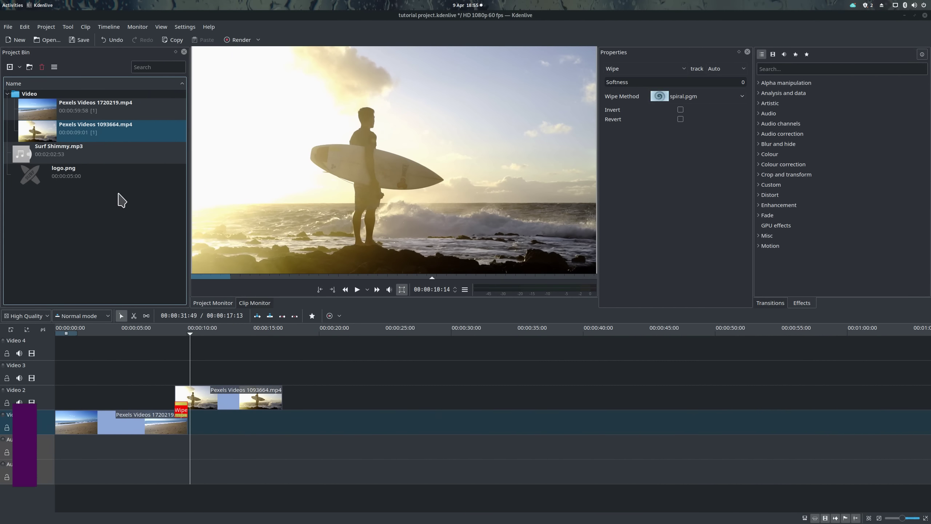
# - Place logo.png on Video 4 at 0 s and stretch it to 00:00:17:13
pyautogui.click(59, 181)
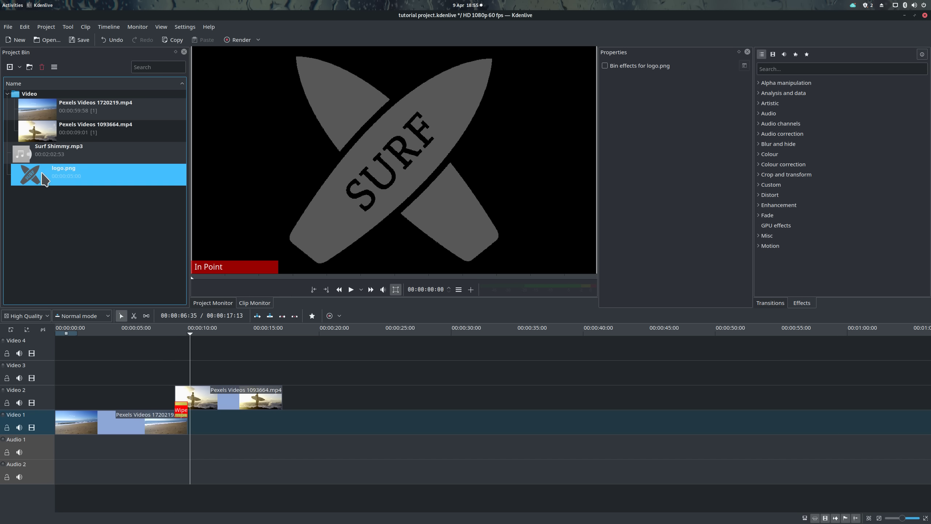
pyautogui.moveTo(44, 175); pyautogui.dragTo(79, 339)
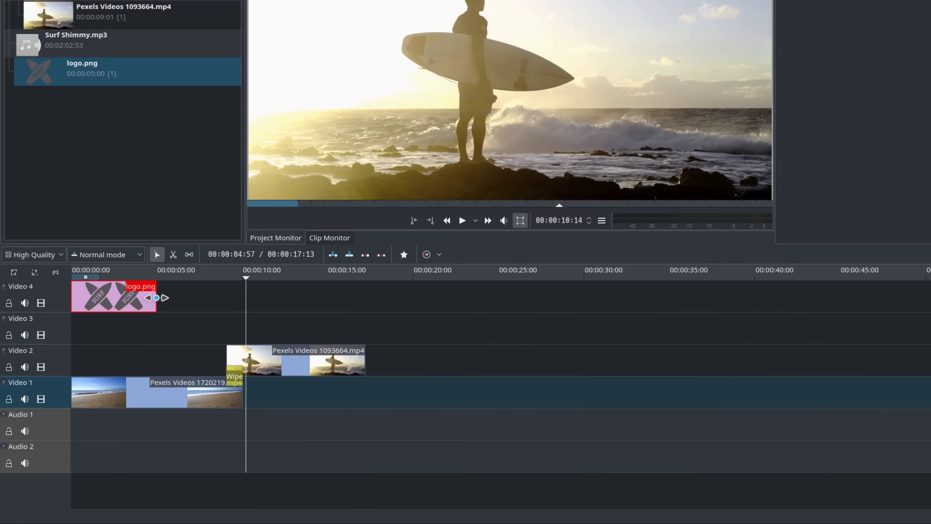
pyautogui.moveTo(156, 297); pyautogui.dragTo(365, 304)
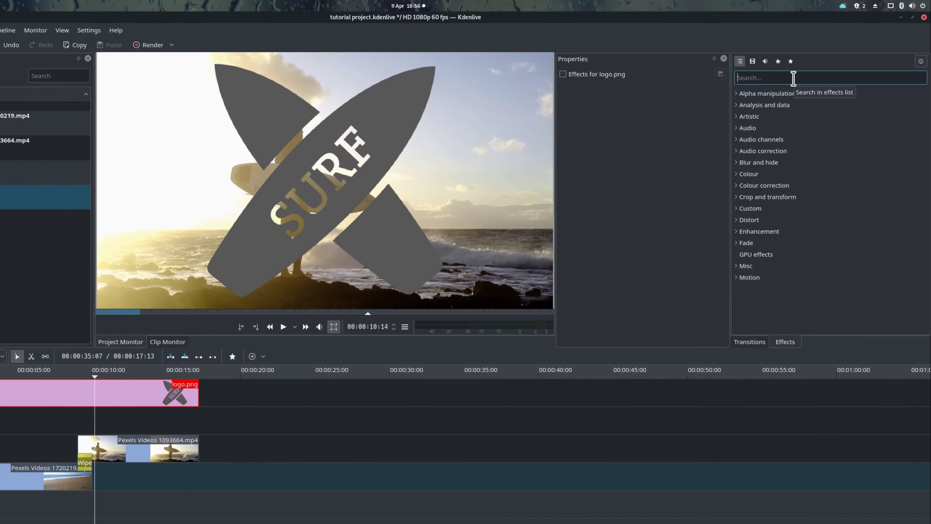
# - Apply Position and Zoom to logo.png, setting its size to 25% in the top-left corner
pyautogui.write('po')
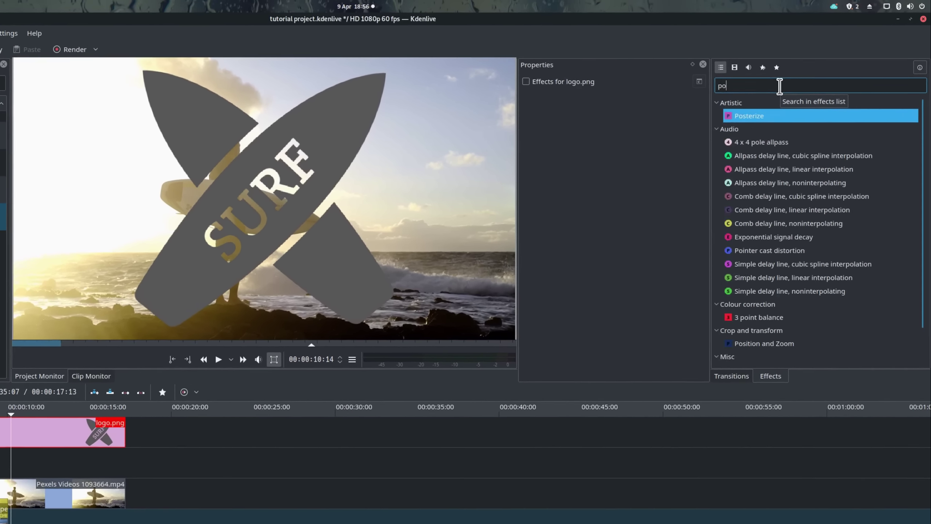
pyautogui.write('sition')
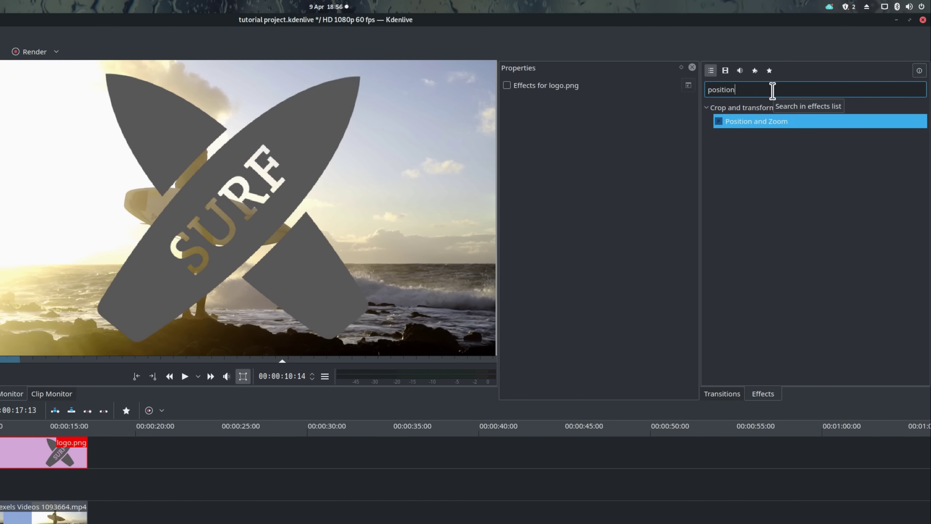
pyautogui.moveTo(776, 123); pyautogui.dragTo(24, 385)
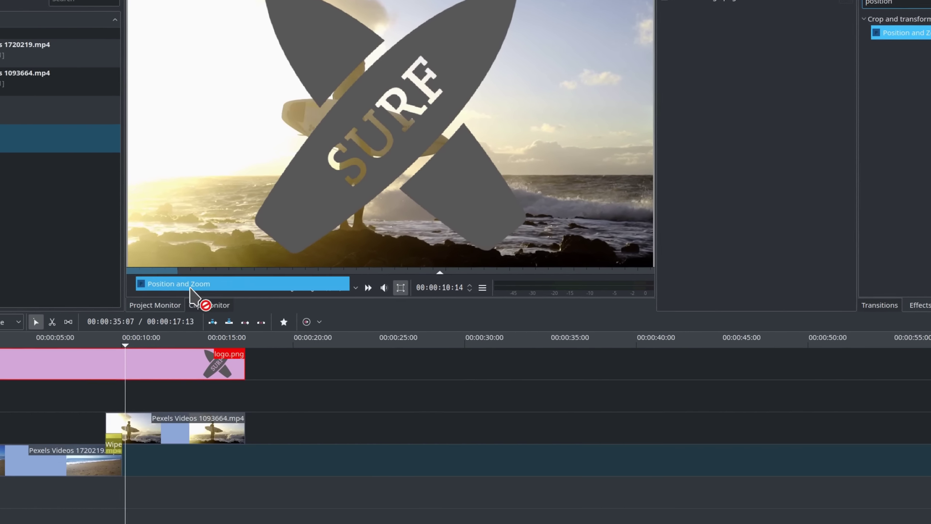
pyautogui.moveTo(185, 293); pyautogui.dragTo(74, 370)
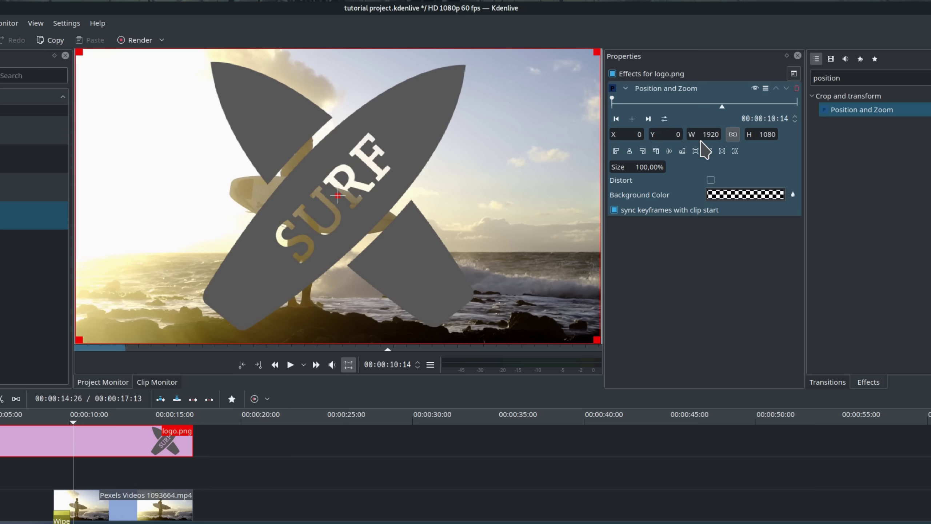
pyautogui.click(665, 167)
pyautogui.write('25')
pyautogui.press('Return')
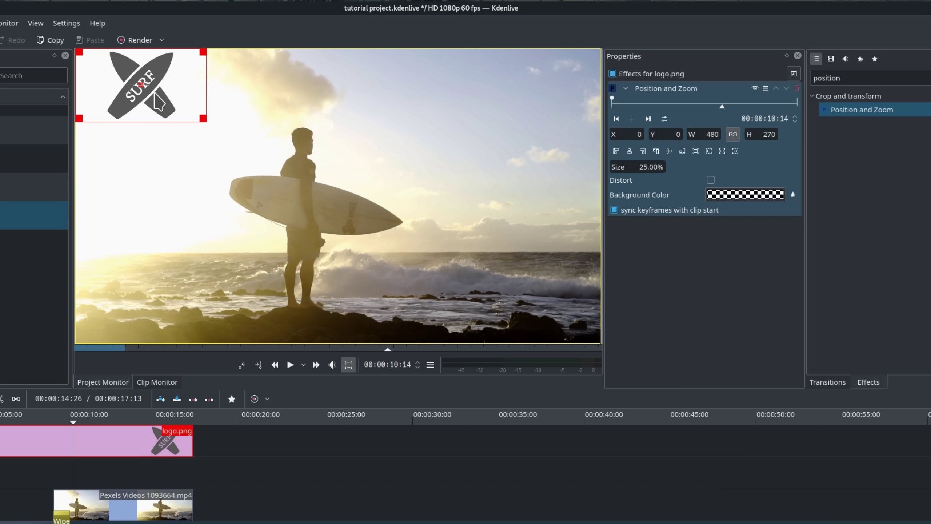
pyautogui.moveTo(142, 84)
pyautogui.mouseDown()
pyautogui.moveTo(154, 96)
pyautogui.moveTo(146, 101)
pyautogui.moveTo(137, 85)
pyautogui.mouseUp()
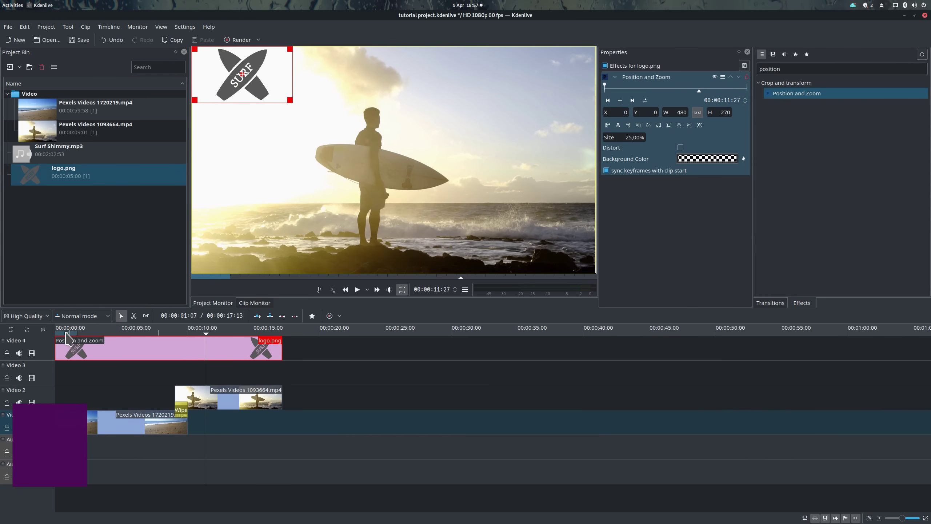
# - Play the edit from the start and scrub the logo effect back to its first frame
pyautogui.press('Home')
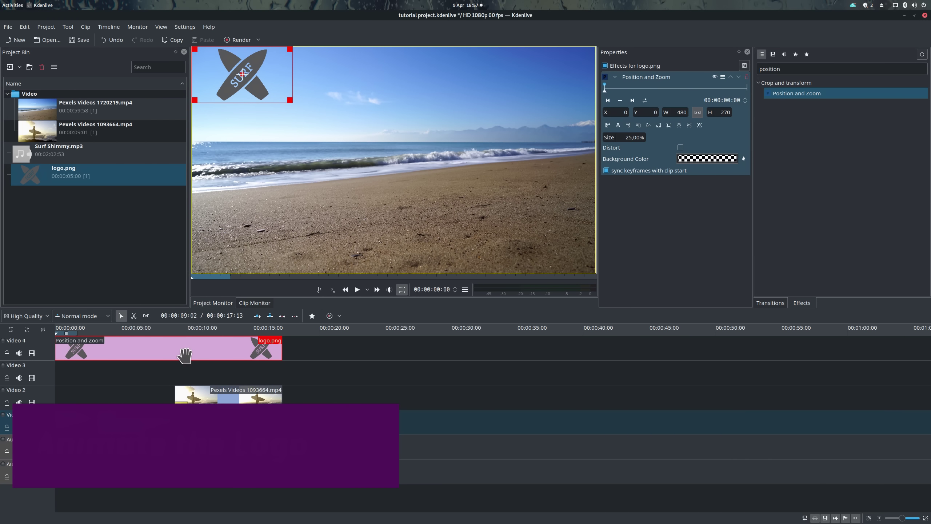
pyautogui.press('space')
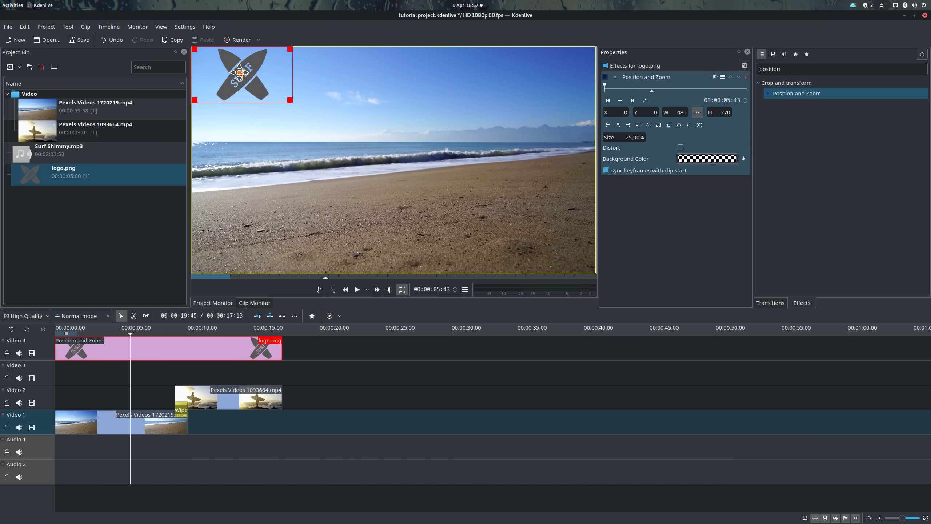
pyautogui.rightClick(57, 359)
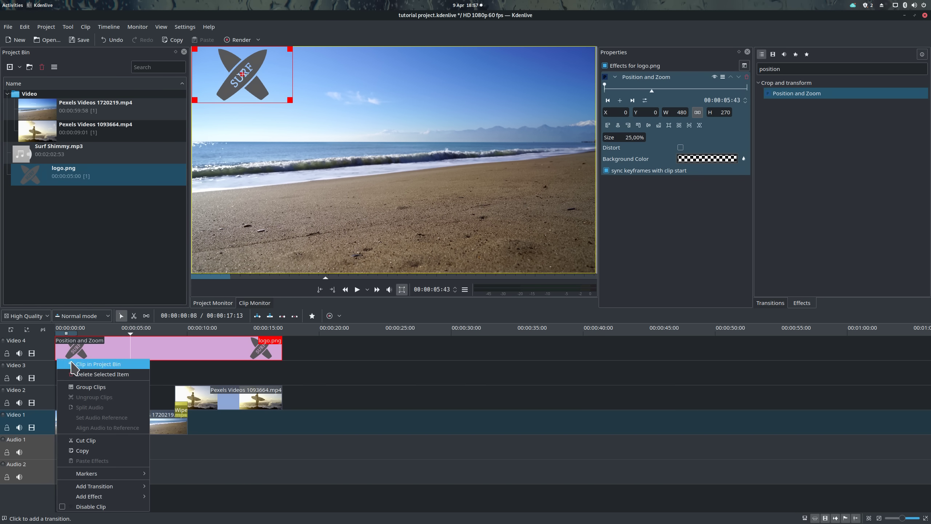
pyautogui.moveTo(141, 486)
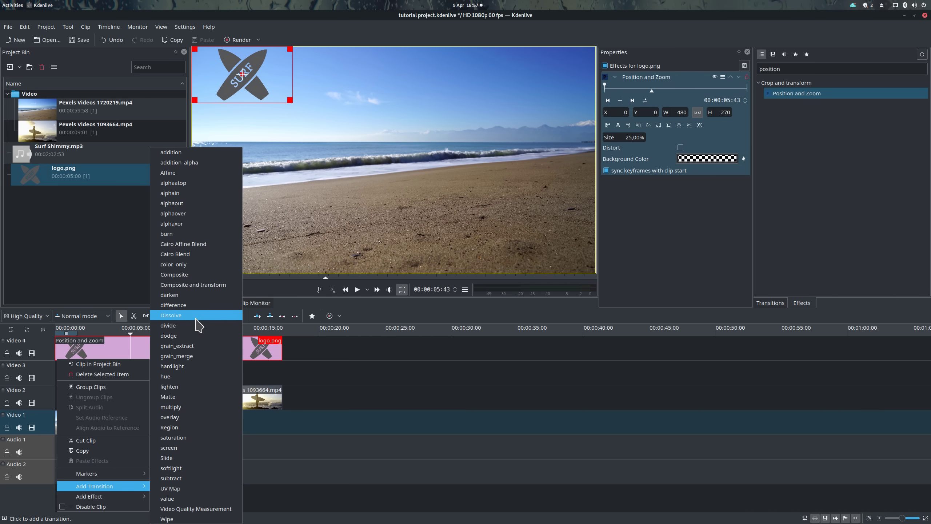
pyautogui.click(196, 316)
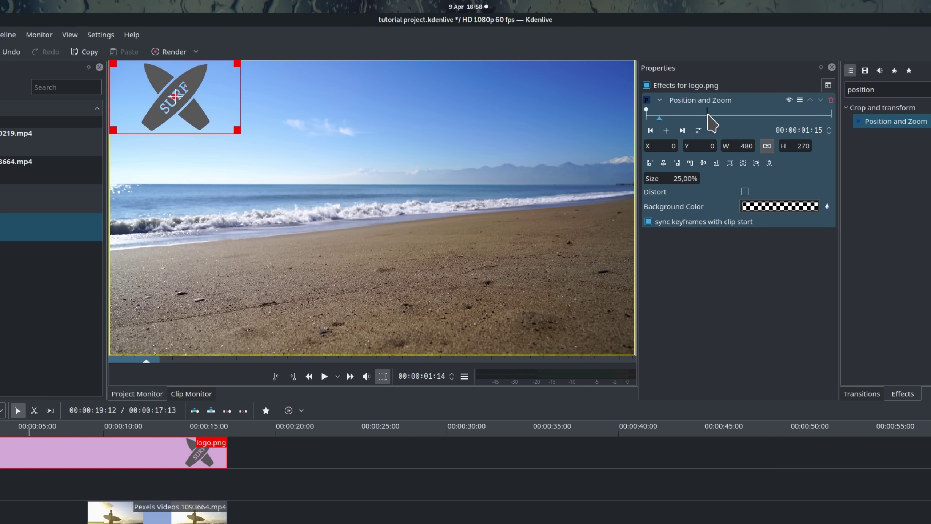
pyautogui.moveTo(711, 121)
pyautogui.mouseDown()
pyautogui.moveTo(823, 125)
pyautogui.moveTo(702, 121)
pyautogui.mouseUp()
pyautogui.click(647, 116)
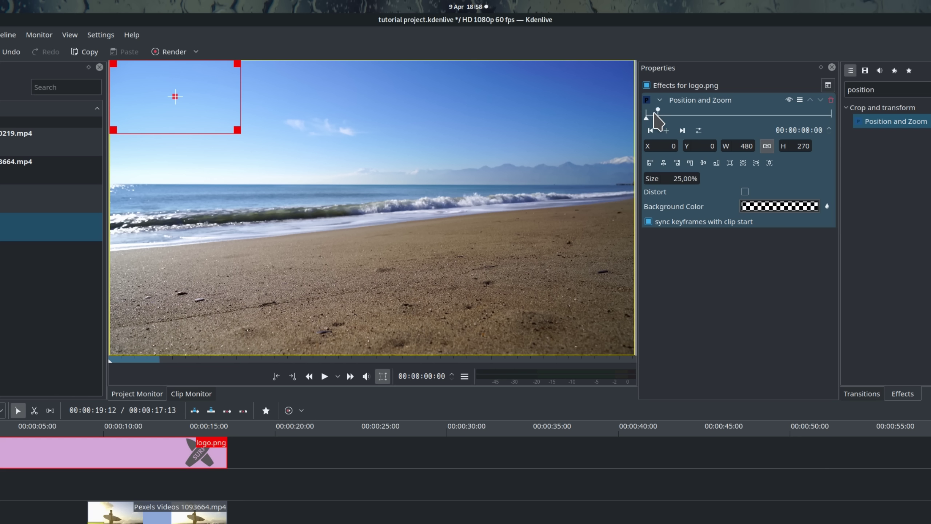
# - Add a start keyframe with the logo at 200% size, centred both ways, and replay the zoom
pyautogui.click(666, 131)
pyautogui.click(666, 173)
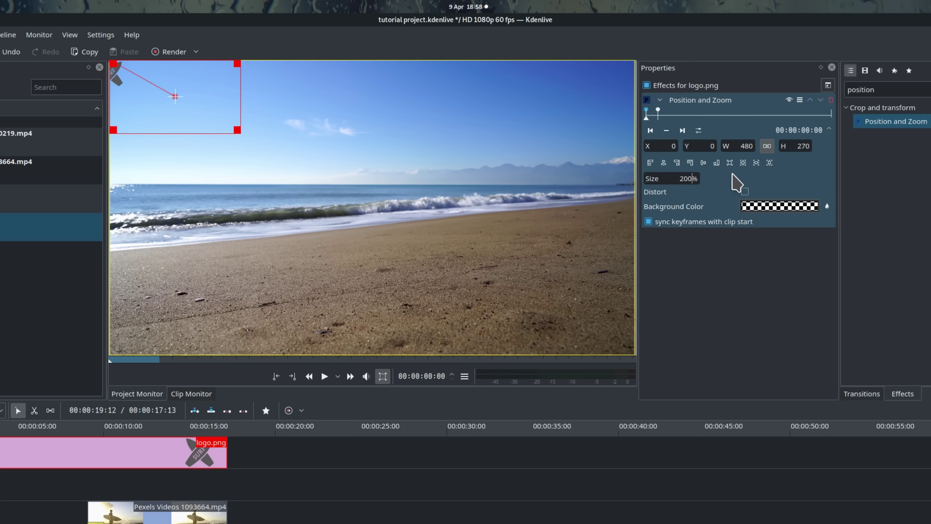
pyautogui.press('Return')
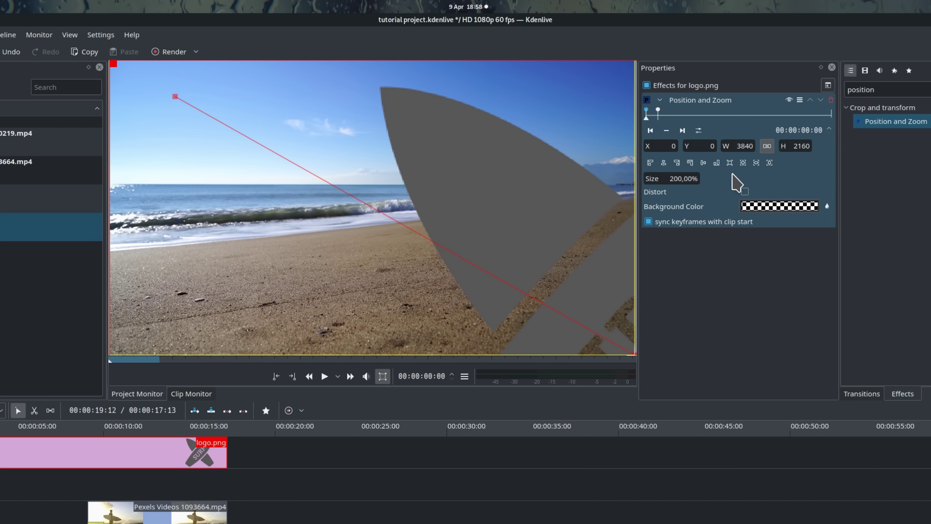
pyautogui.click(663, 162)
pyautogui.click(703, 163)
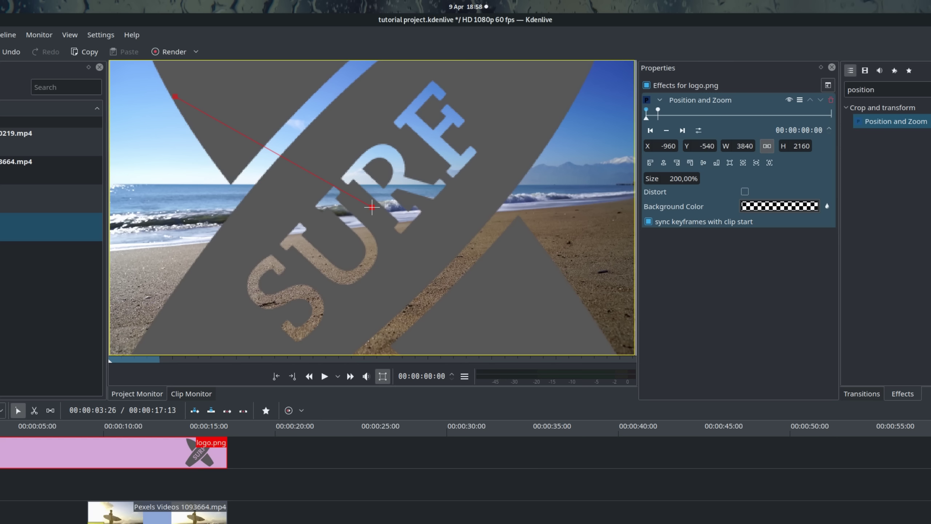
pyautogui.press('space')
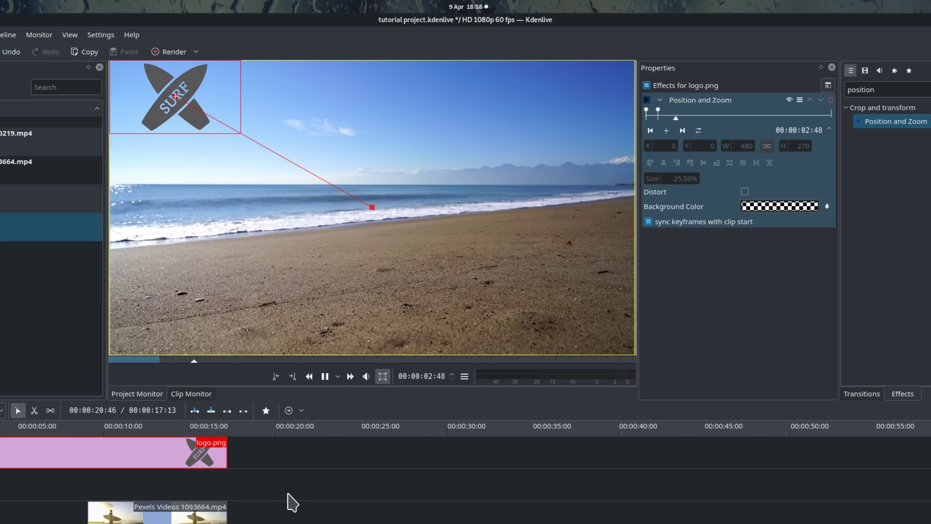
pyautogui.press('space')
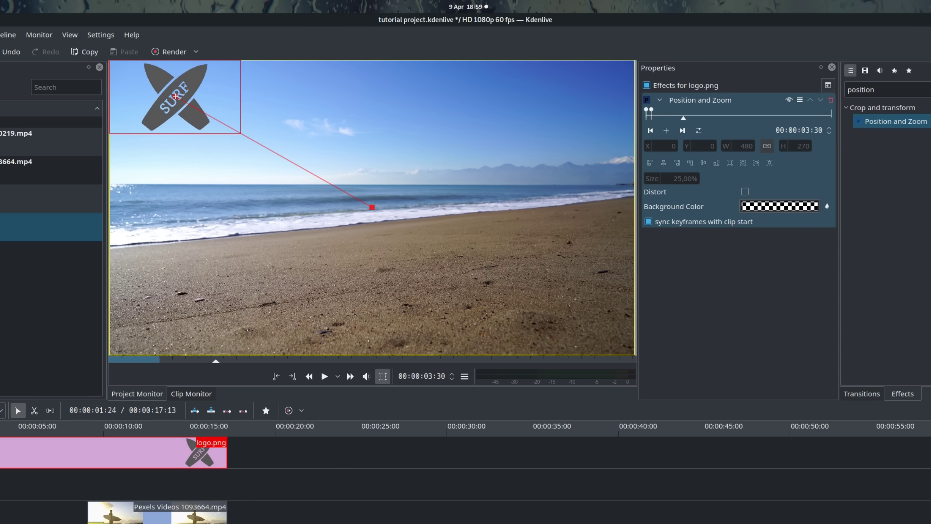
pyautogui.press('Home')
pyautogui.press('space')
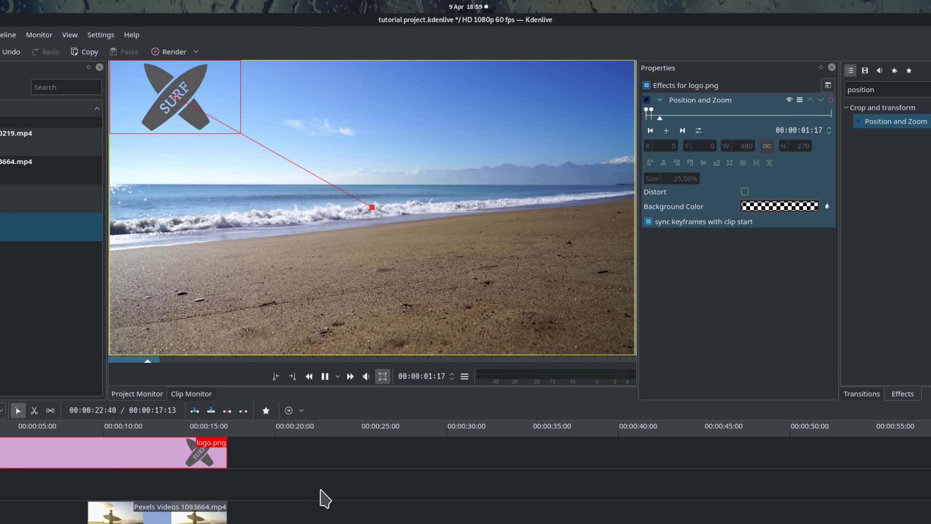
# - Hold the small corner logo with a keyframe at 16:08, then end at a centred 200% size and preview
pyautogui.press('space')
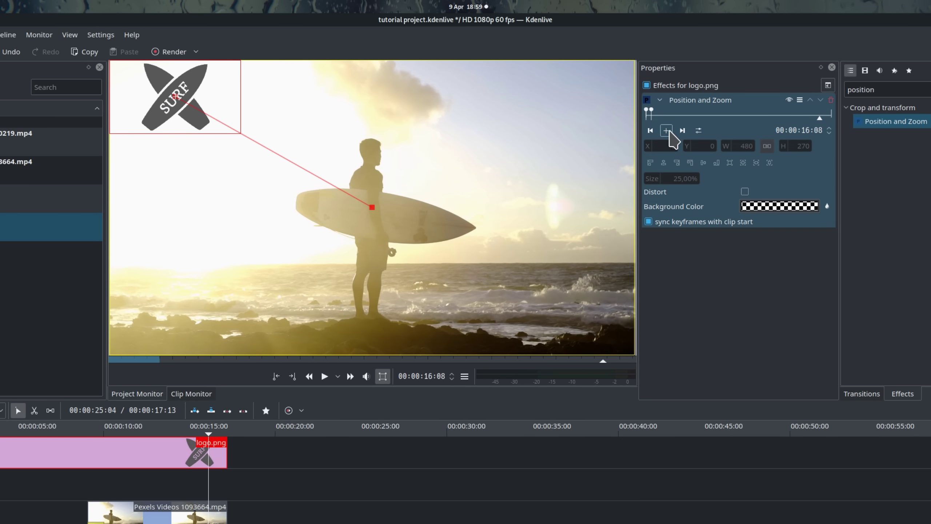
pyautogui.click(667, 131)
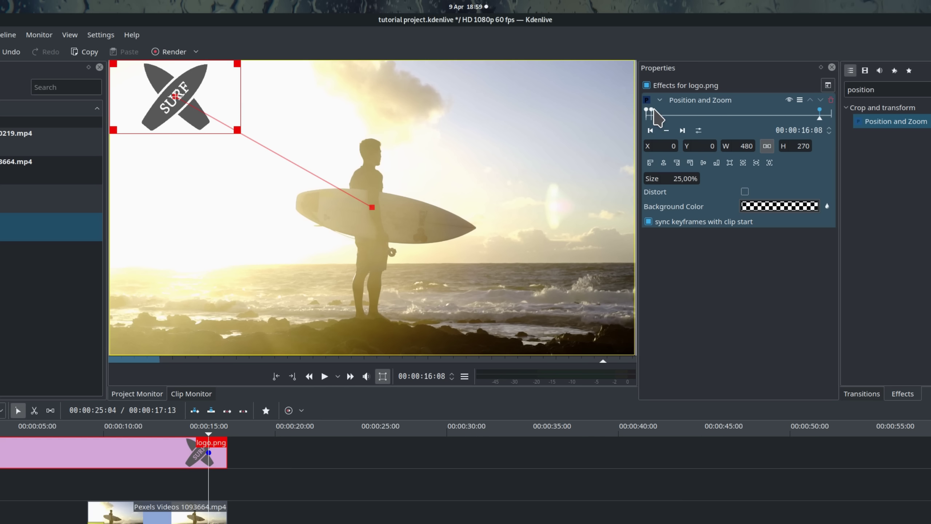
pyautogui.press('space')
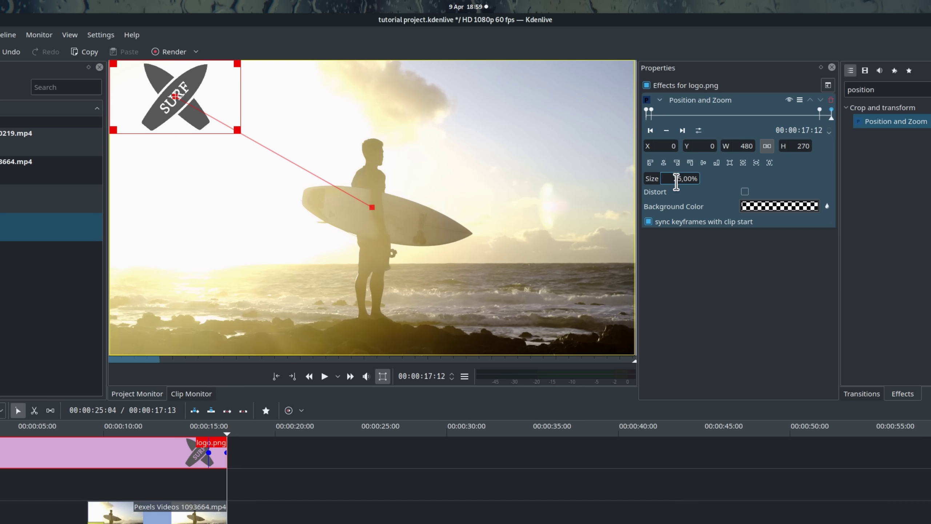
pyautogui.moveTo(672, 182); pyautogui.dragTo(711, 182)
pyautogui.write('200%')
pyautogui.click(664, 162)
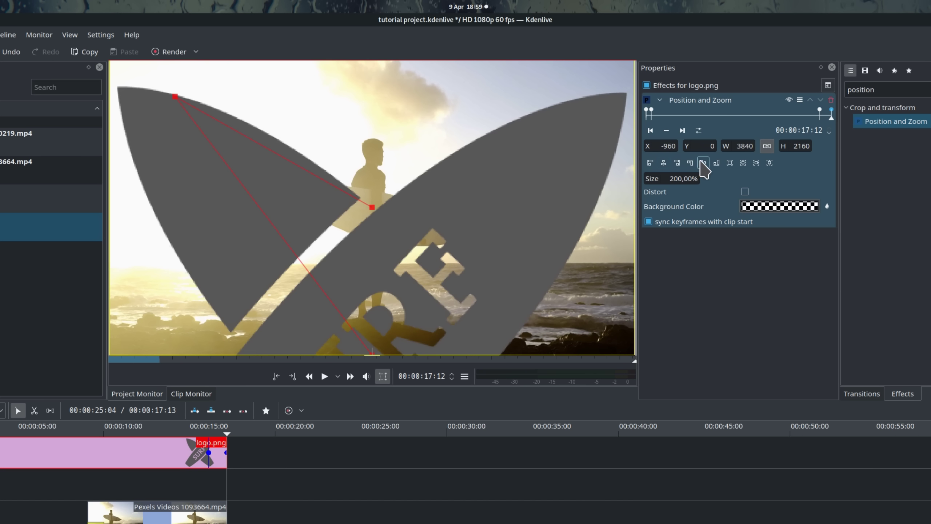
pyautogui.click(703, 162)
pyautogui.press('space')
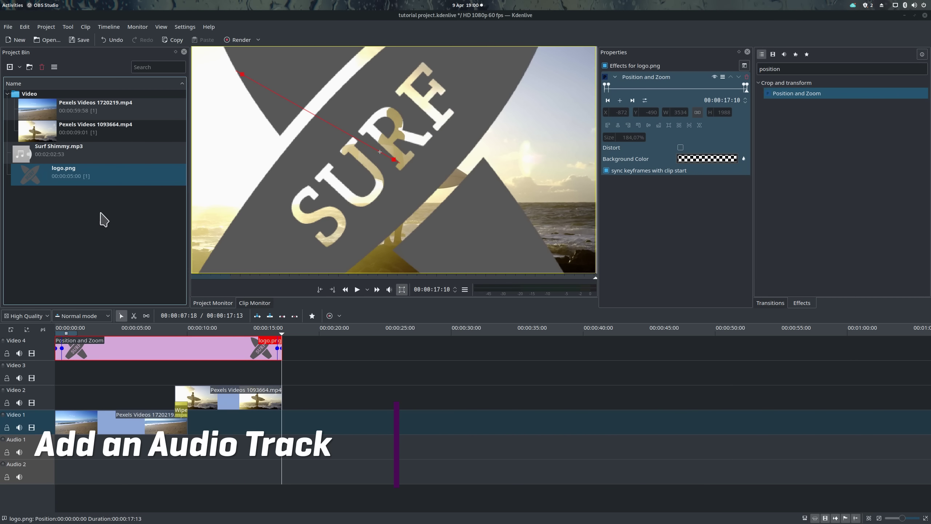
# - Place Surf Shimmy.mp3 on Audio 1 ending with the video, then scrub from about 7 s through the wipe
pyautogui.click(80, 155)
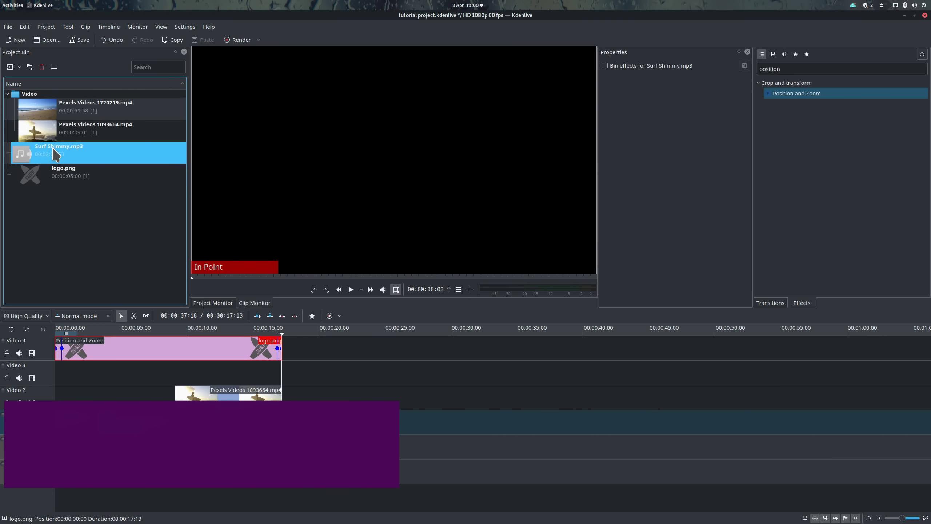
pyautogui.moveTo(54, 153); pyautogui.dragTo(96, 447)
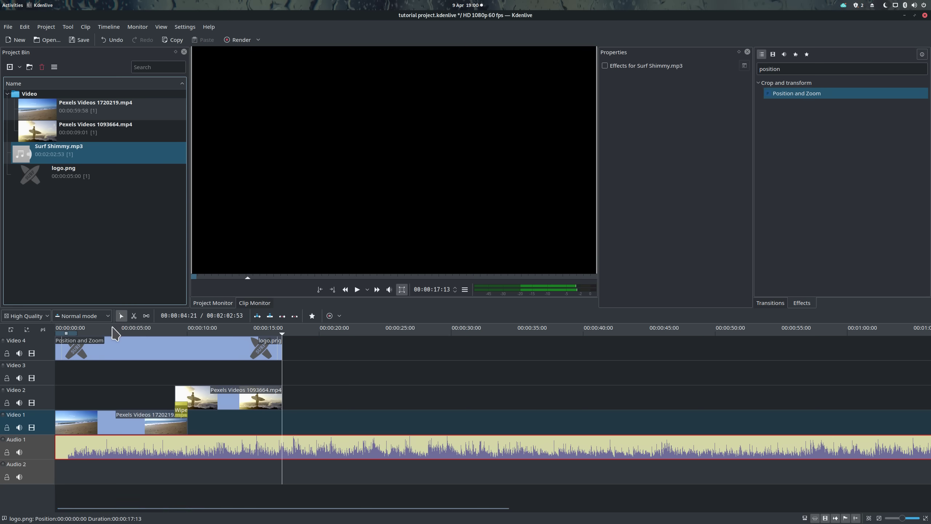
pyautogui.click(148, 332)
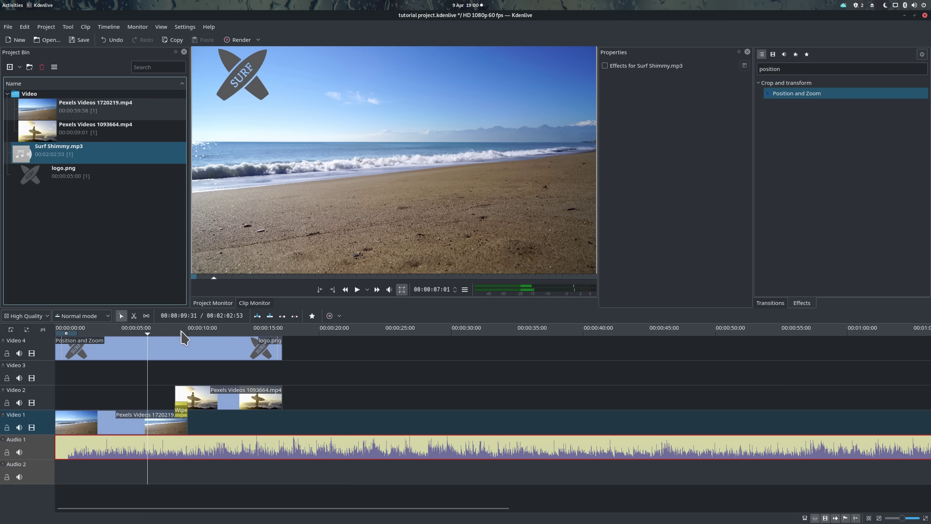
pyautogui.moveTo(181, 331); pyautogui.dragTo(242, 331)
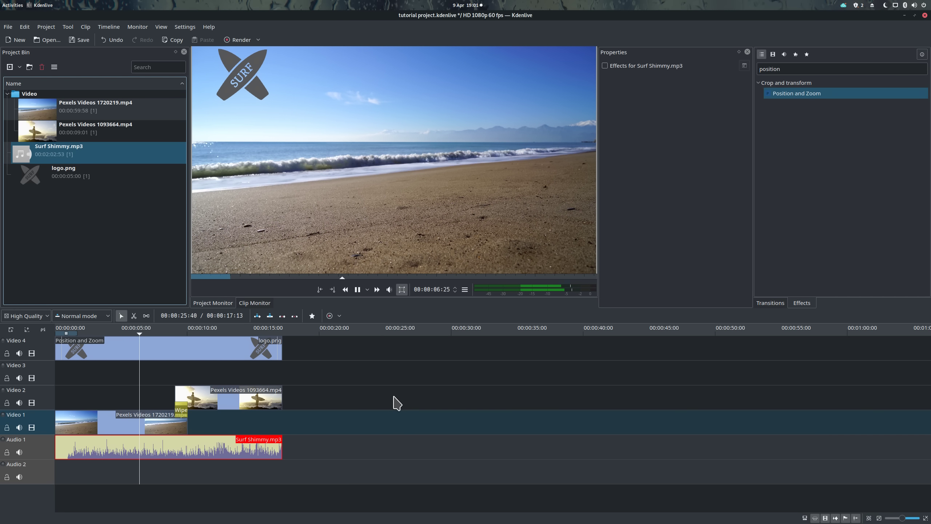
# - Search 'gain' and apply the Gain effect to the Surf Shimmy.mp3 music on Audio 1, setting it to 20%
pyautogui.press('space')
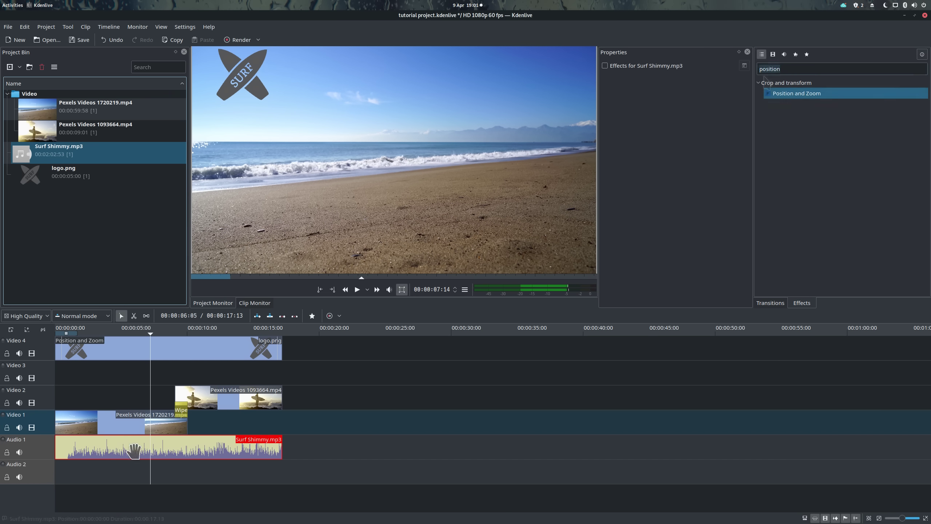
pyautogui.doubleClick(767, 71)
pyautogui.write('gain')
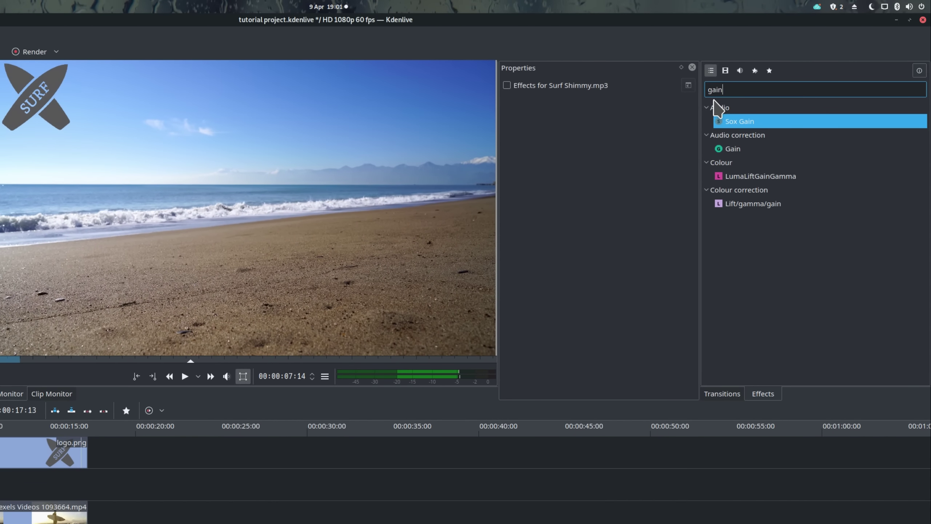
pyautogui.moveTo(734, 149); pyautogui.dragTo(152, 463)
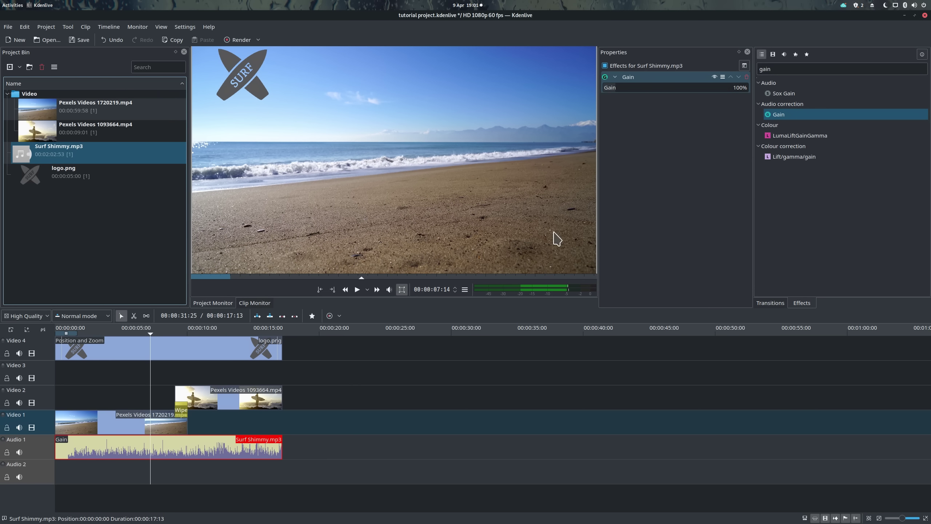
pyautogui.click(37, 450)
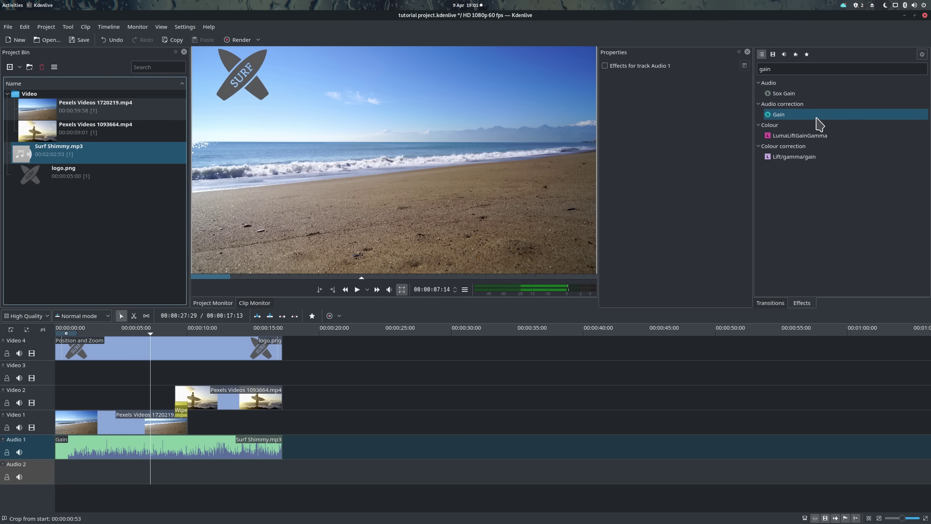
pyautogui.moveTo(803, 115); pyautogui.dragTo(39, 449)
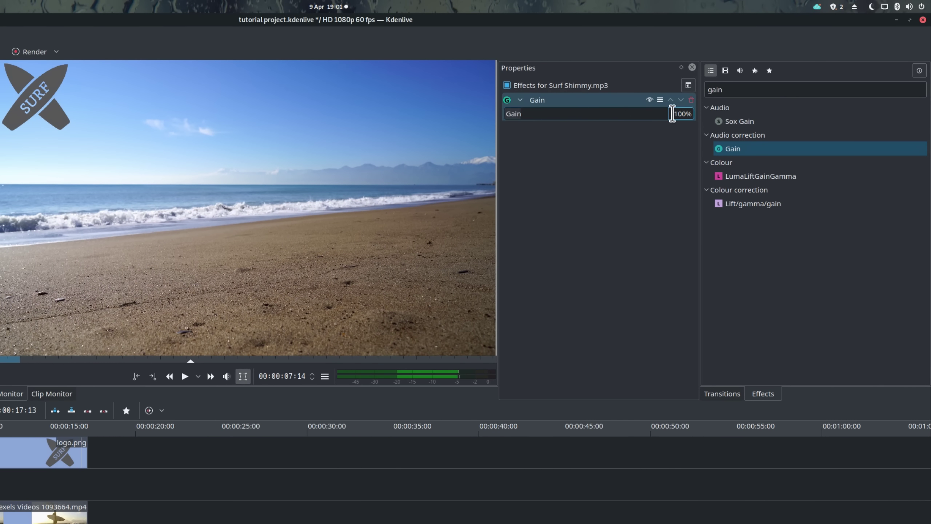
pyautogui.click(682, 114)
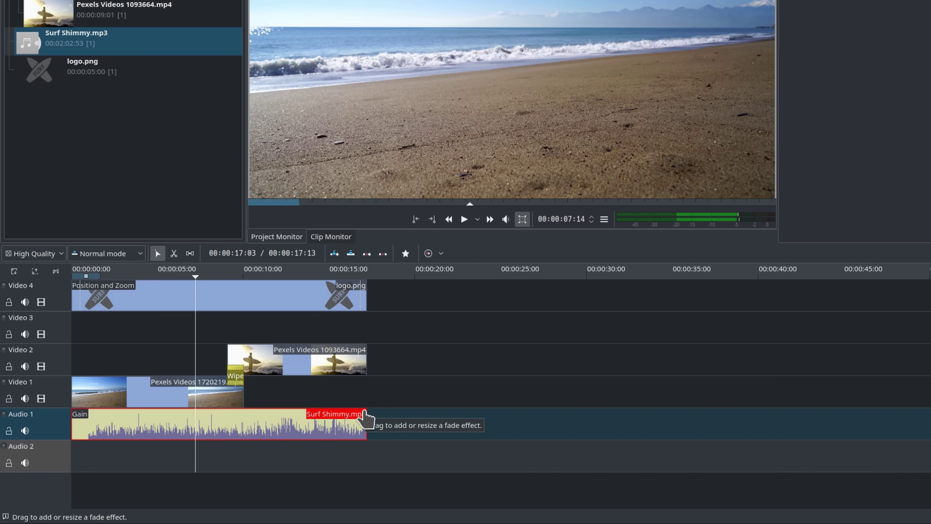
# - Drag the Surf Shimmy.mp3 clip's end fade handle left to add a short fade-out
pyautogui.moveTo(364, 411); pyautogui.dragTo(333, 414)
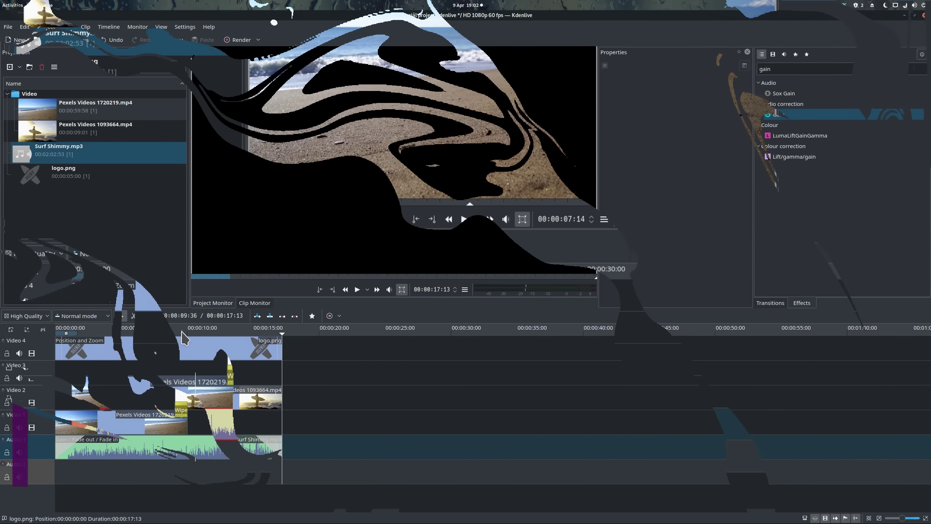
# - Play the whole edit from the start to check the music's new fade-in
pyautogui.press('space')
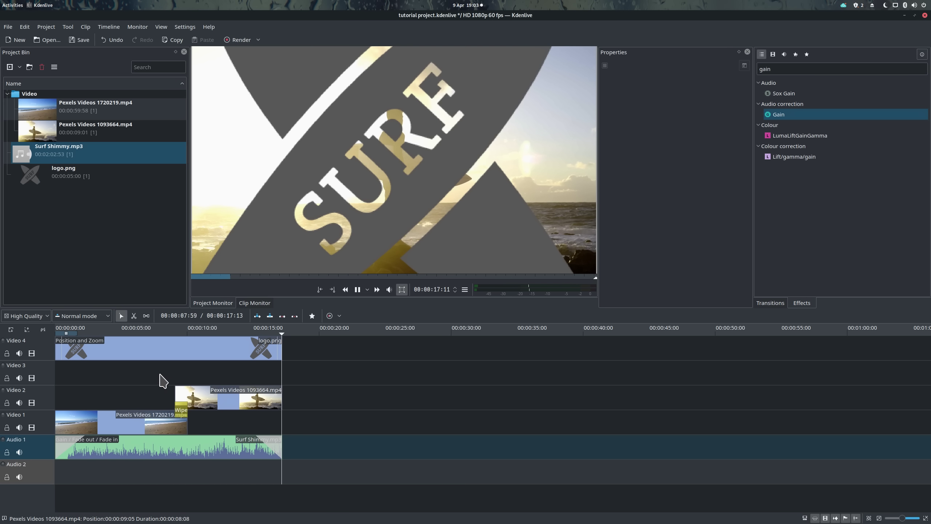
# - Set the render to MP4 at maximum quality, with More options showing the encoder thread count
pyautogui.click(231, 40)
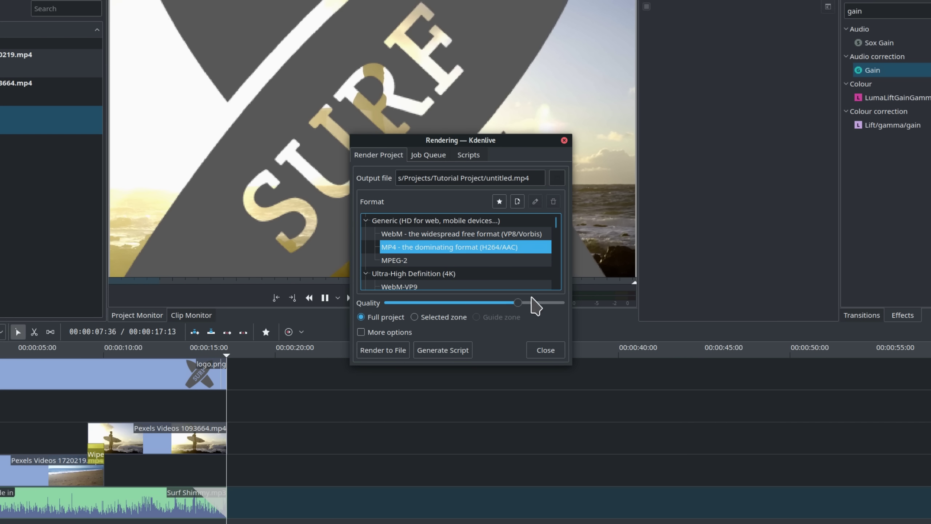
pyautogui.moveTo(532, 304); pyautogui.dragTo(568, 301)
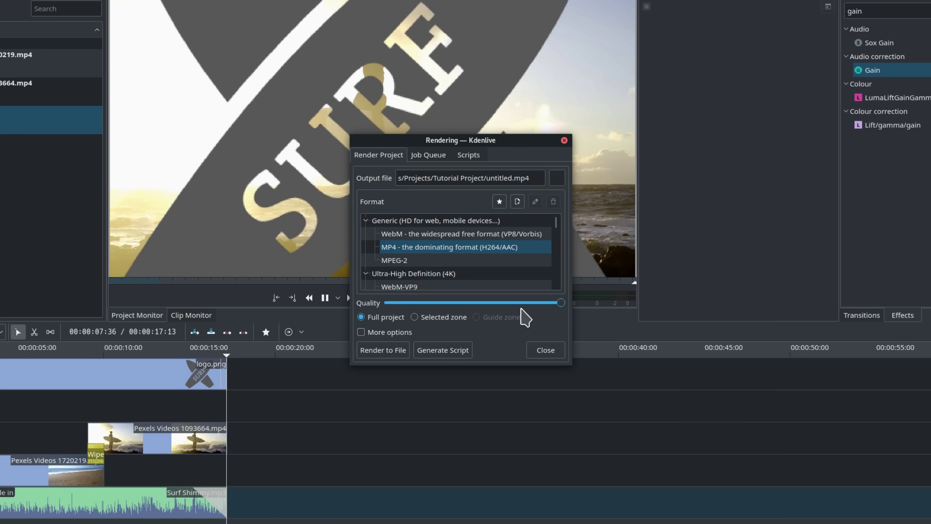
pyautogui.click(372, 336)
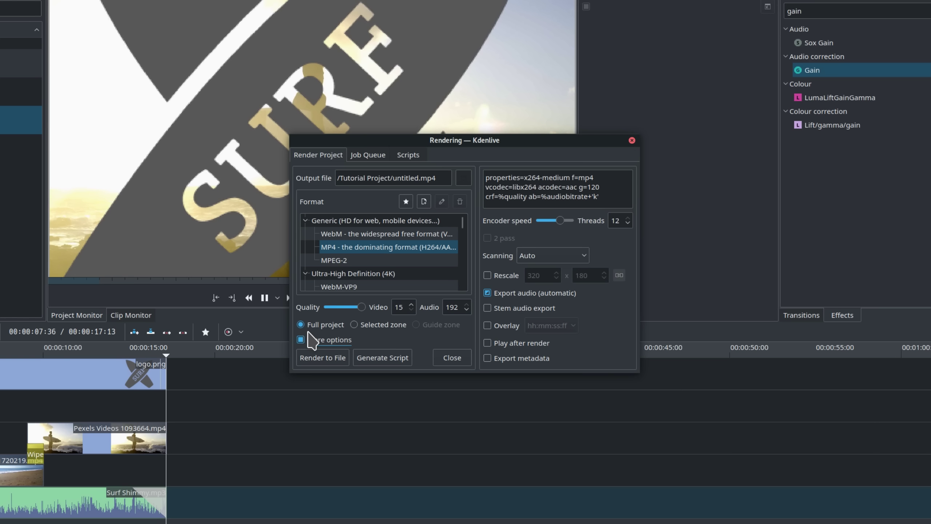
pyautogui.click(618, 219)
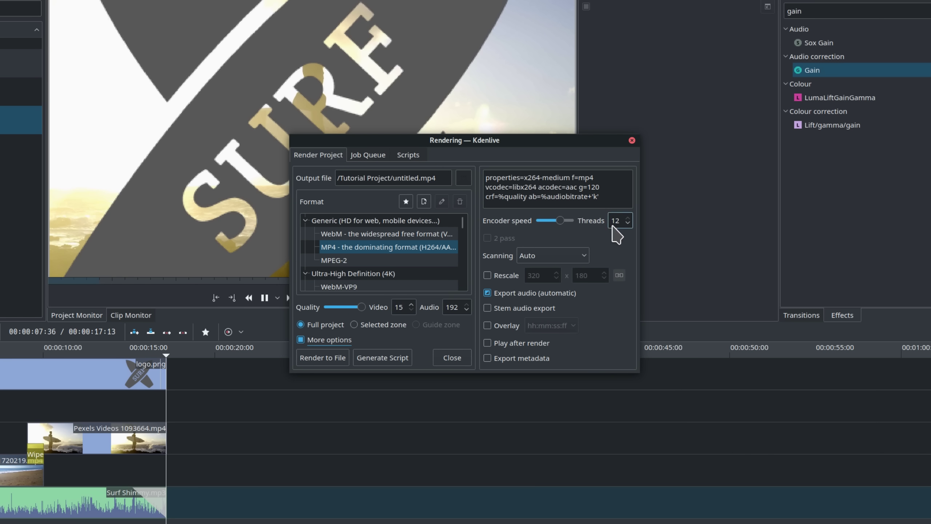
pyautogui.moveTo(473, 146); pyautogui.dragTo(370, 125)
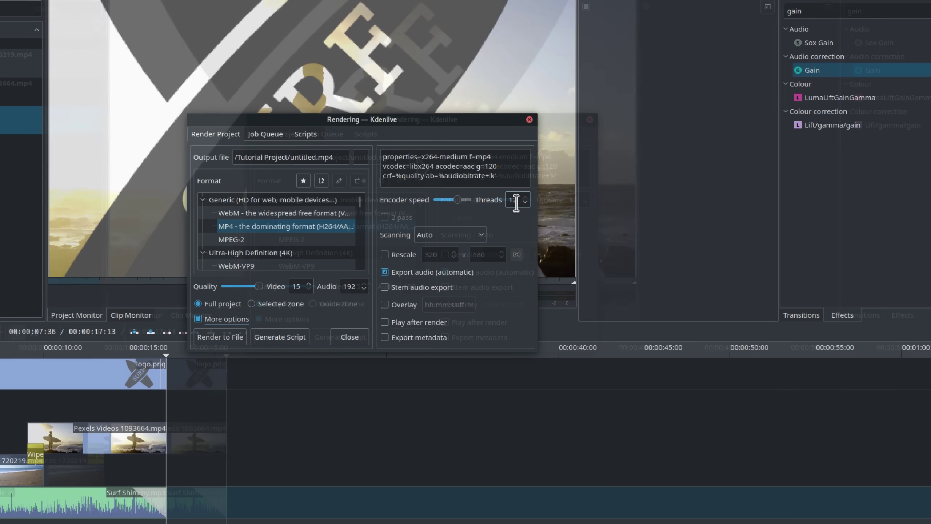
pyautogui.click(361, 157)
# - Name the output file Tutorial.mp4 and render the project to it
pyautogui.click(480, 76)
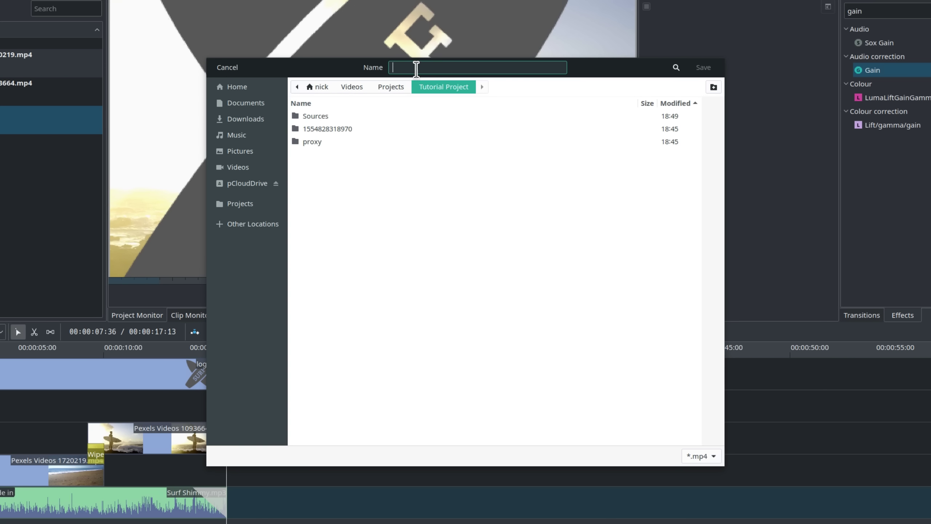
pyautogui.write('Tutorial.mp4')
pyautogui.click(704, 69)
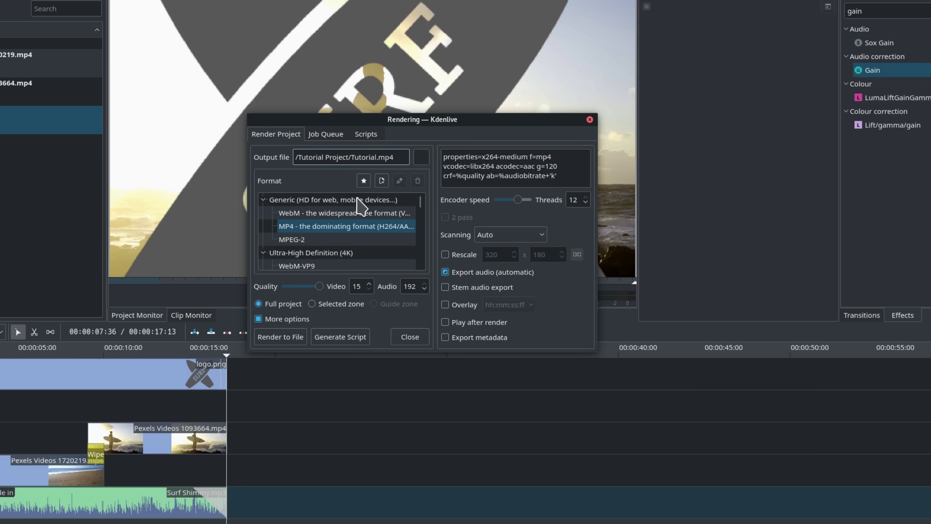
pyautogui.click(277, 338)
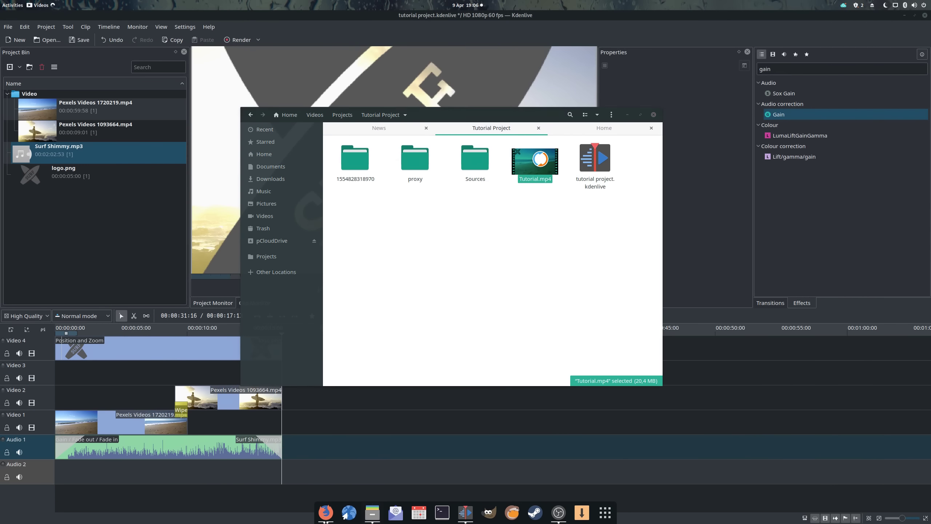
# - Open Tutorial.mp4 from the Tutorial Project folder to play it in Videos
pyautogui.click(541, 162)
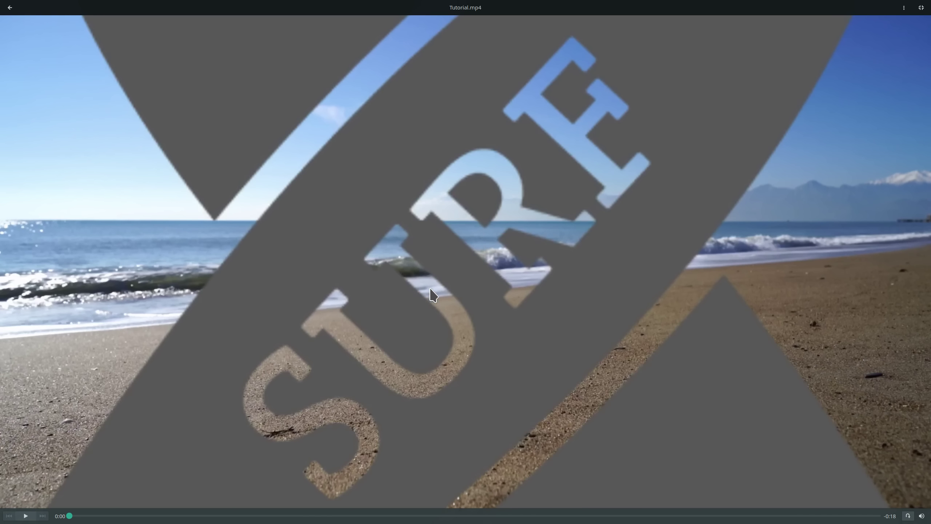
# - Leave full-screen playback, bring Kdenlive forward, and scrub the timeline from about 10 s back to 5 s
pyautogui.click(921, 8)
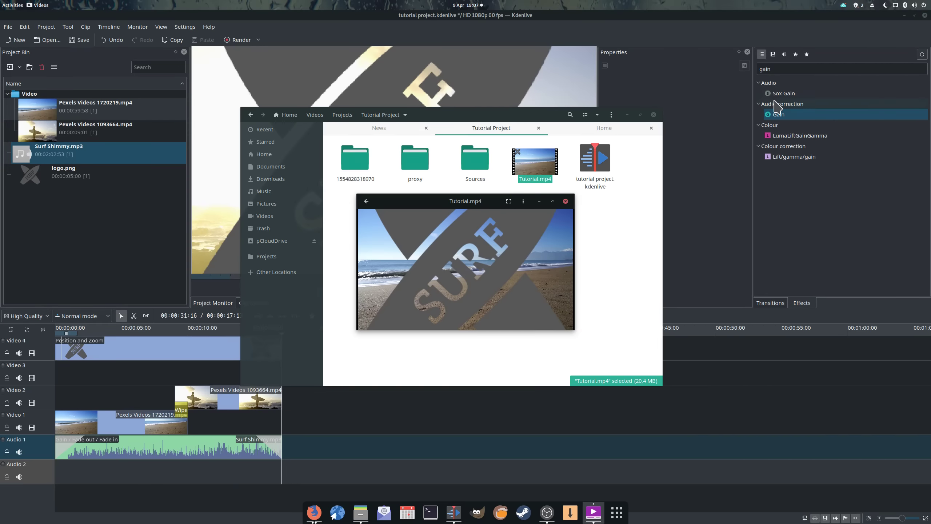
pyautogui.click(537, 32)
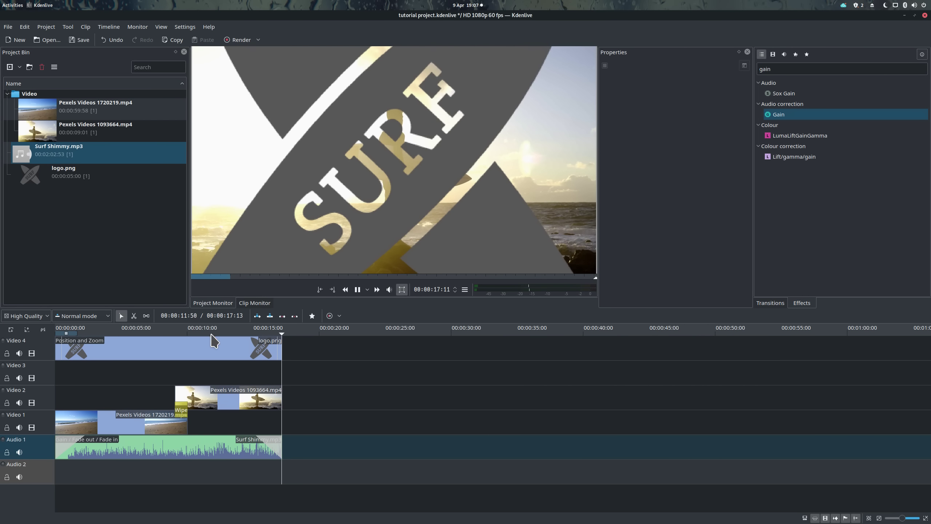
pyautogui.moveTo(212, 332); pyautogui.dragTo(186, 333)
pyautogui.click(150, 332)
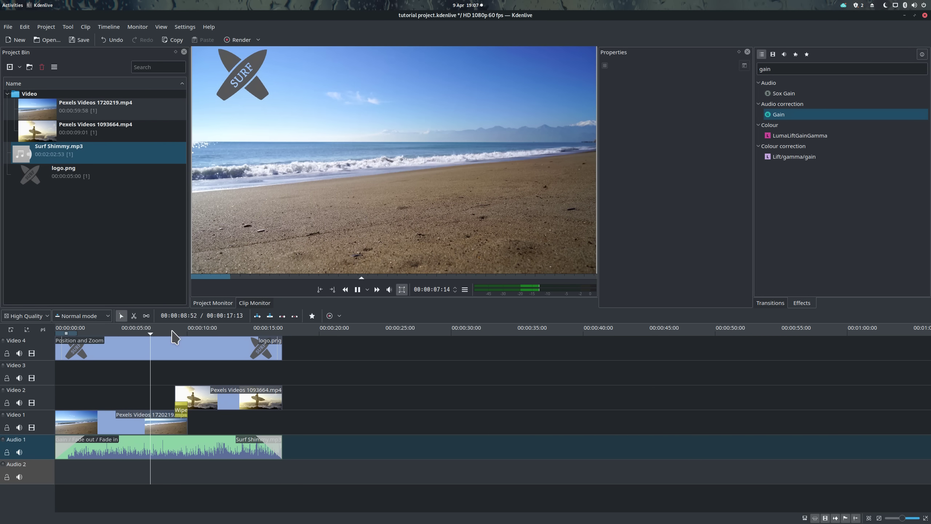